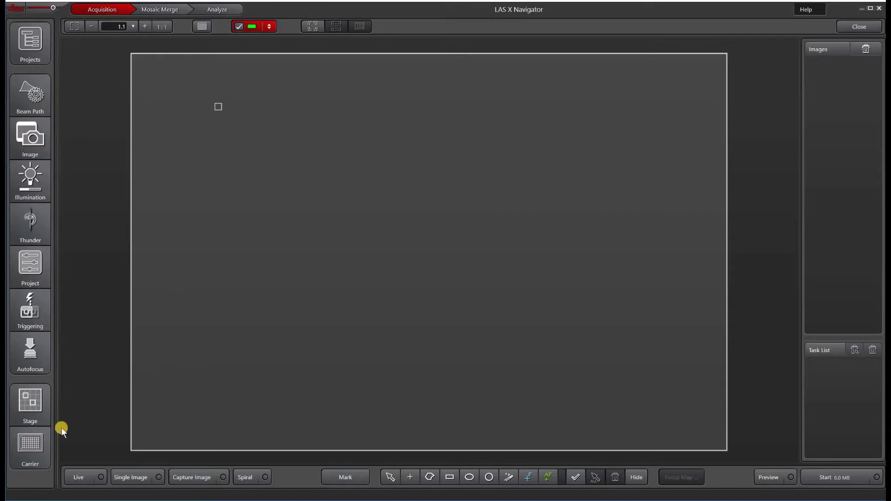
Open the carrier settings and review the preset slide, dish, chamber slide, multi slide and well plate carriers.
left_click(40, 448)
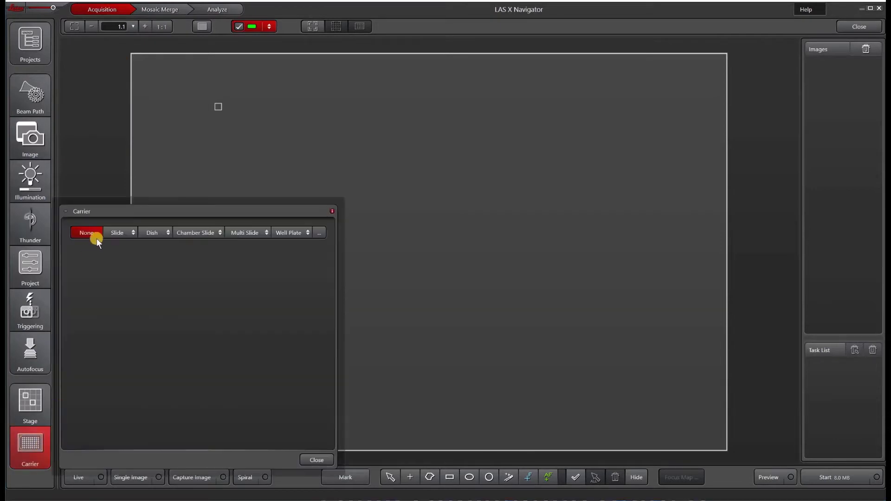
left_click(125, 229)
left_click(160, 231)
left_click(192, 233)
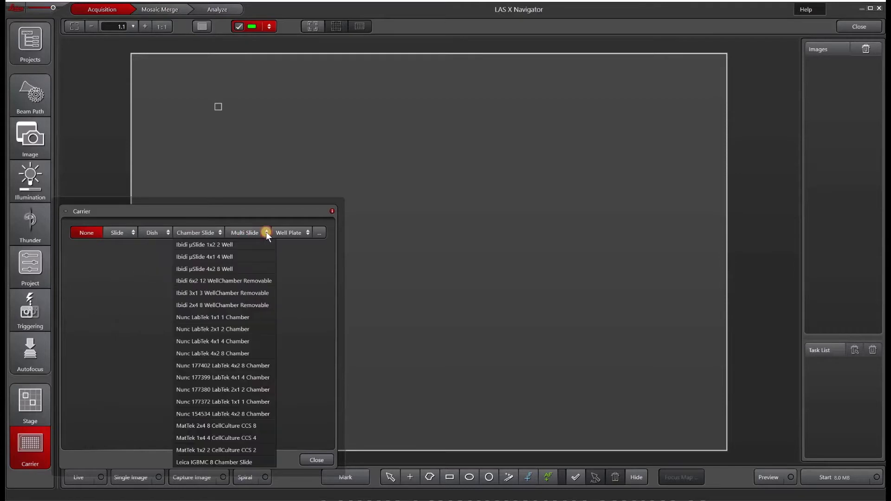
left_click(266, 232)
left_click(291, 231)
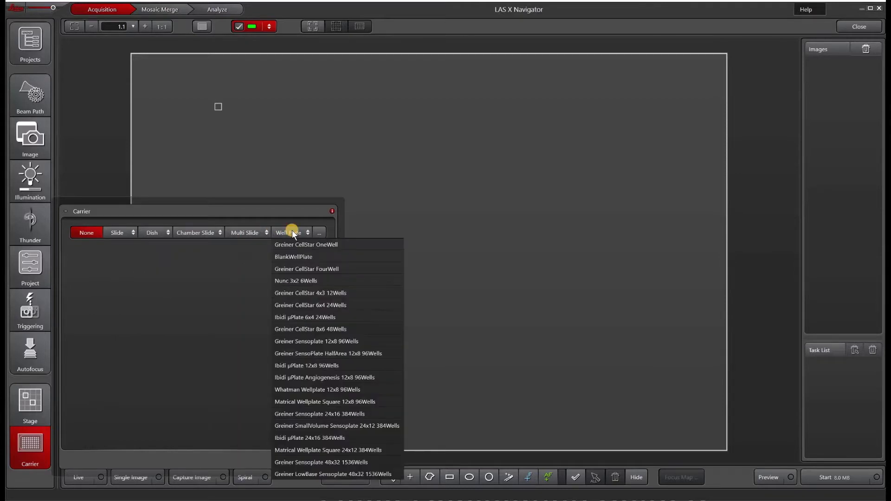
View the Well Plate template in the custom carrier editor, then close the editor without saving a custom carrier.
left_click(321, 231)
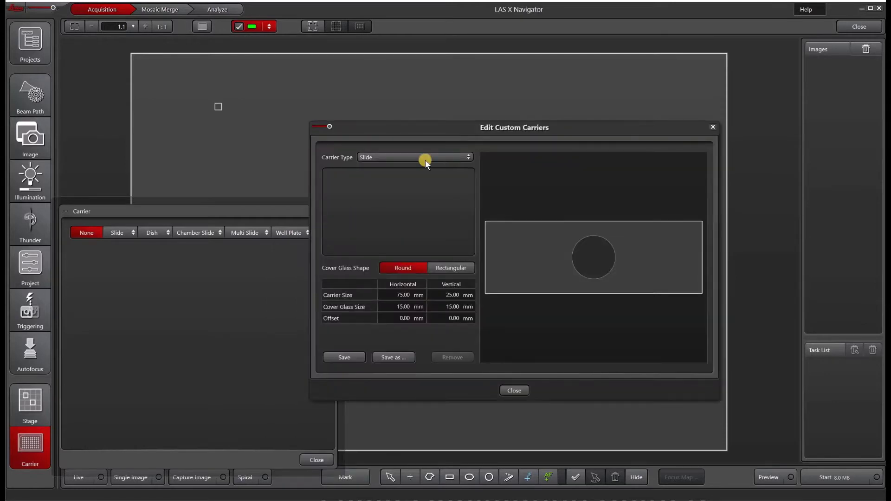
left_click(426, 156)
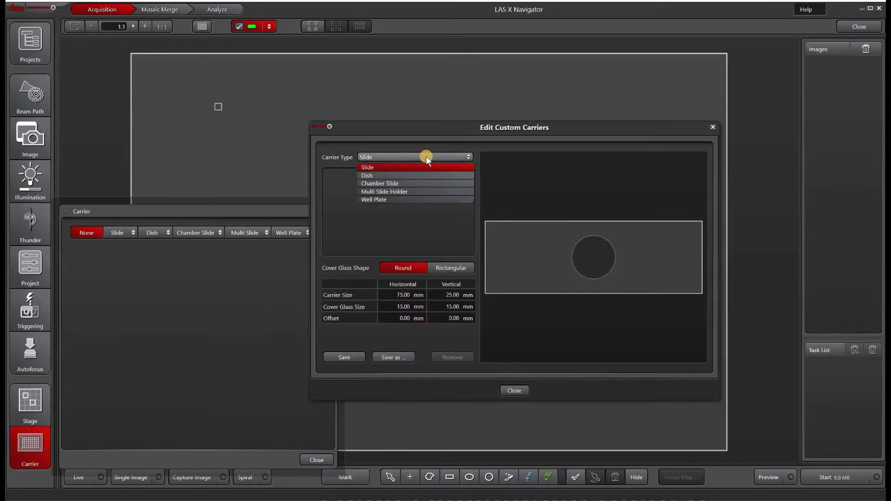
left_click(409, 200)
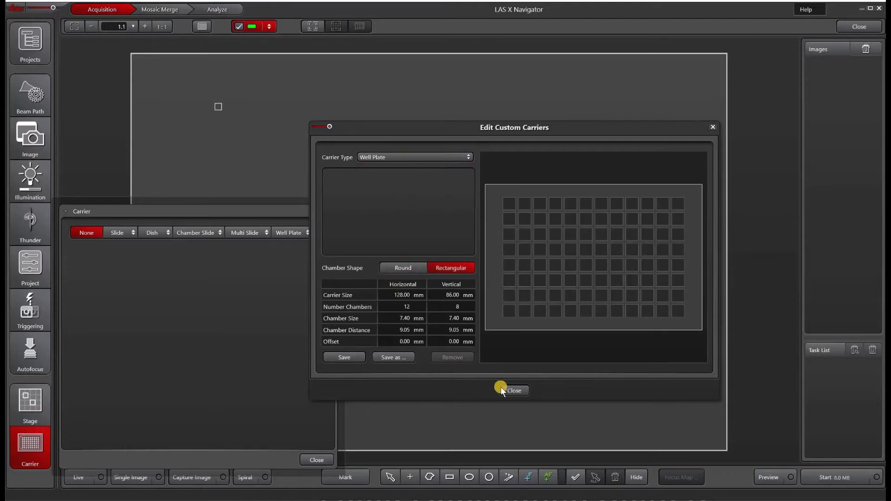
left_click(514, 390)
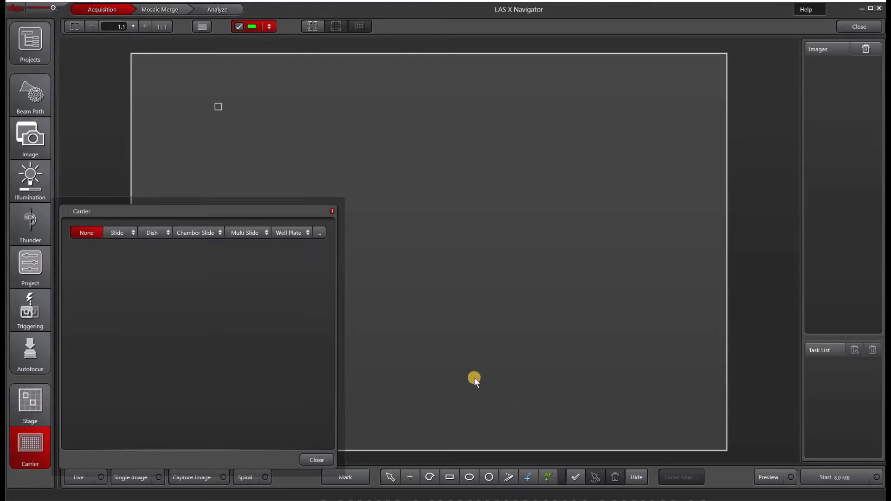
Choose the Matrical Wellplate Square 24x12 384Wells carrier and start its alignment.
left_click(297, 232)
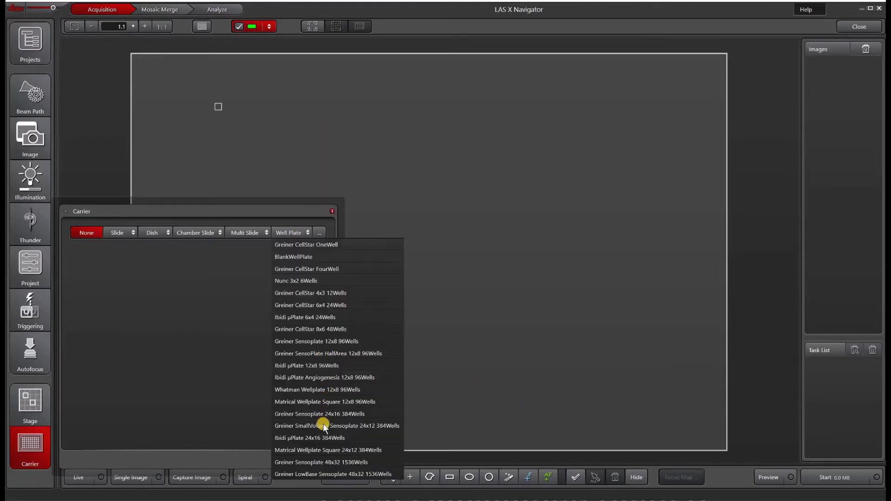
left_click(321, 447)
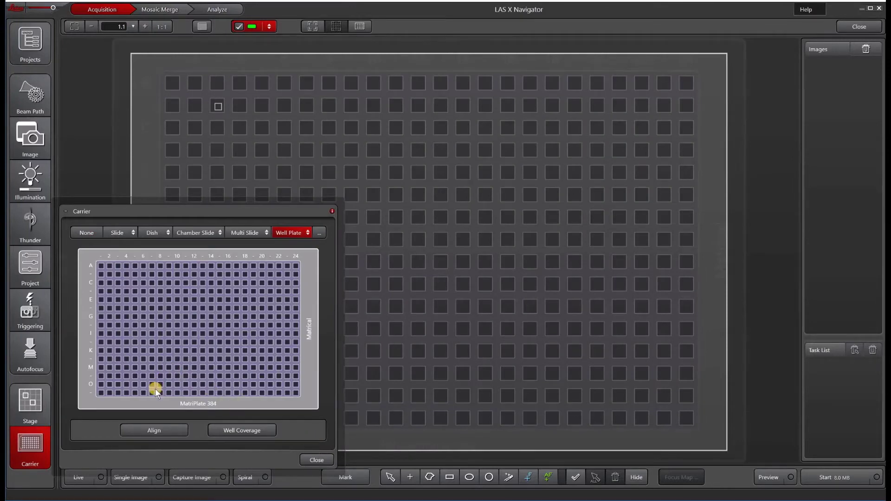
left_click(160, 431)
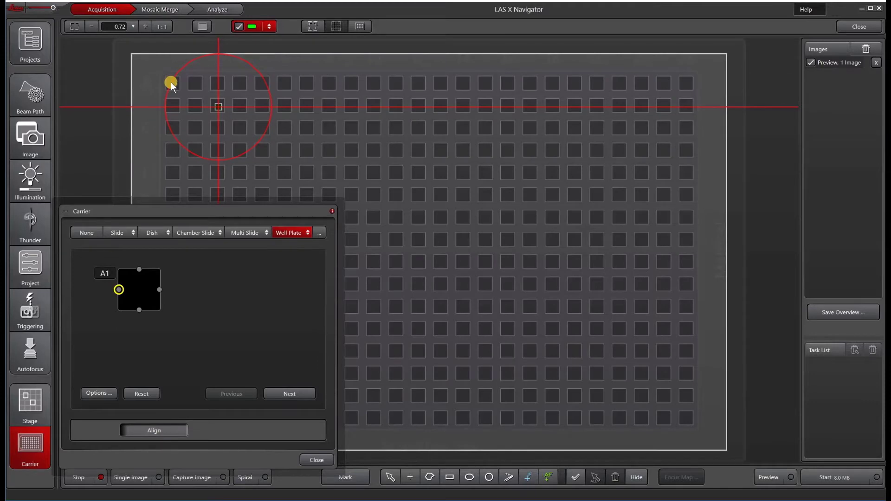
Move the stage to well A1 and capture a spiral preview of the area around it.
left_click(308, 460)
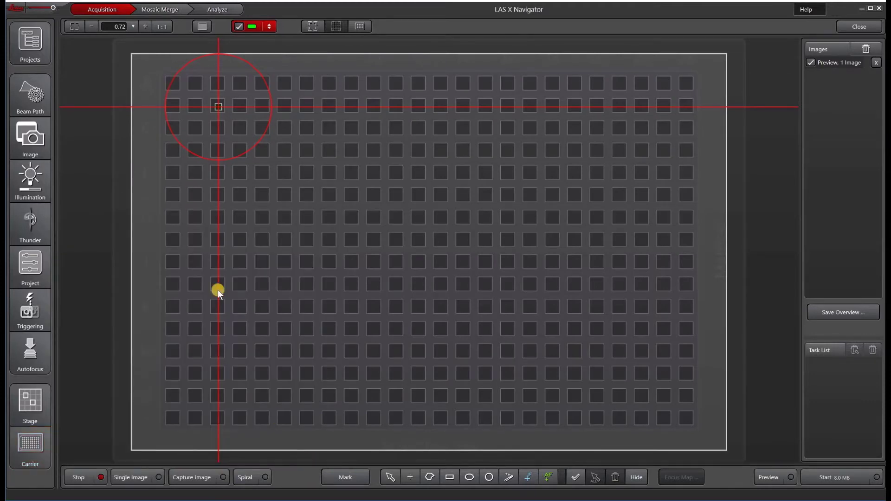
double_click(173, 82)
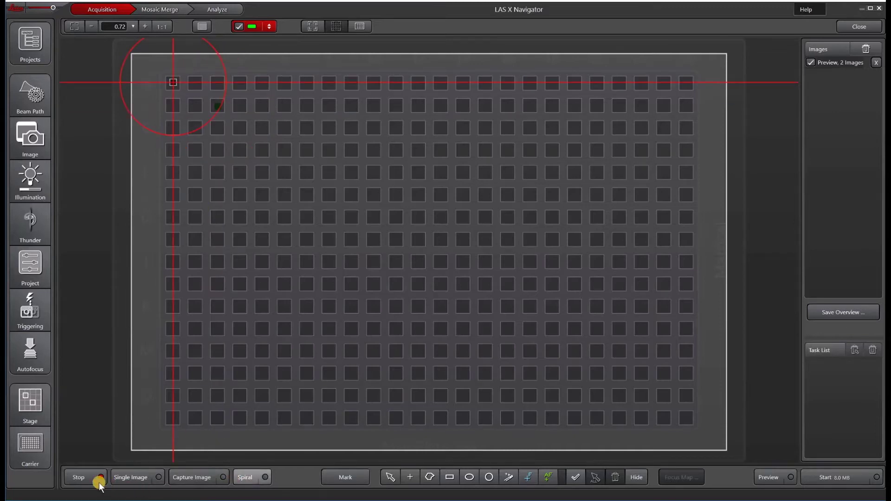
left_click(313, 26)
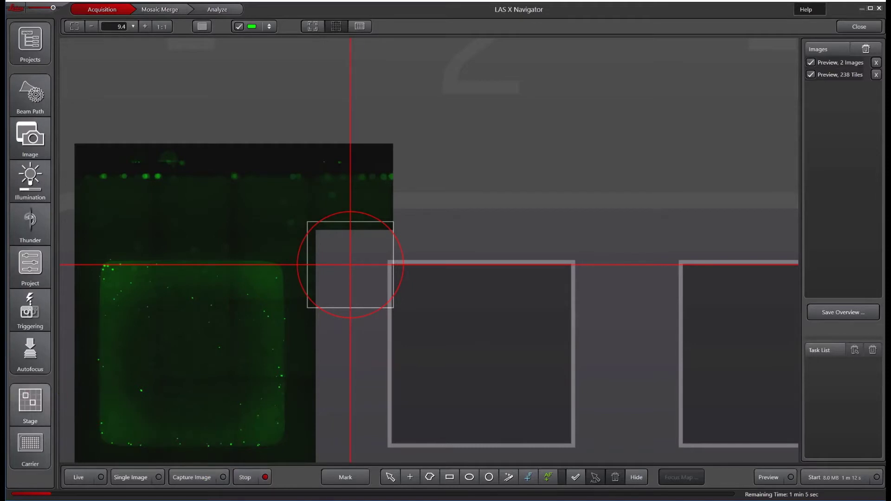
Align the well plate by registering the left, top, right and bottom edges of well A1, and check the fit.
left_click(23, 442)
left_click(399, 324)
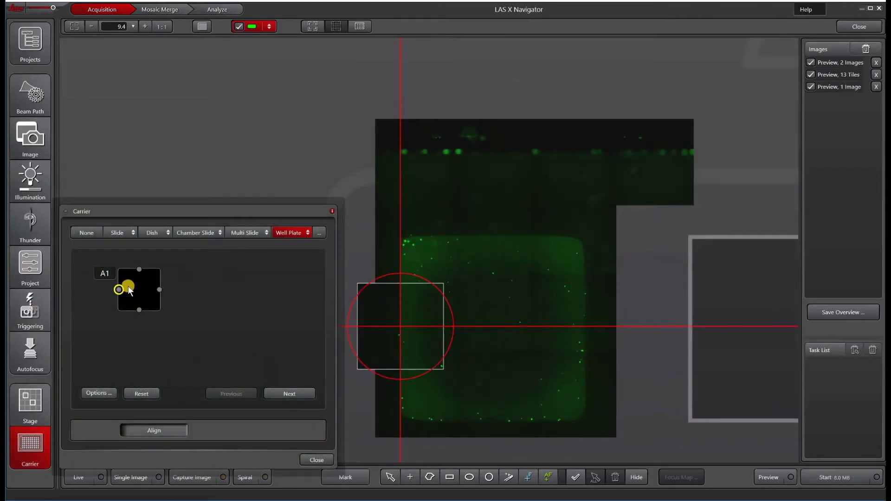
left_click(289, 394)
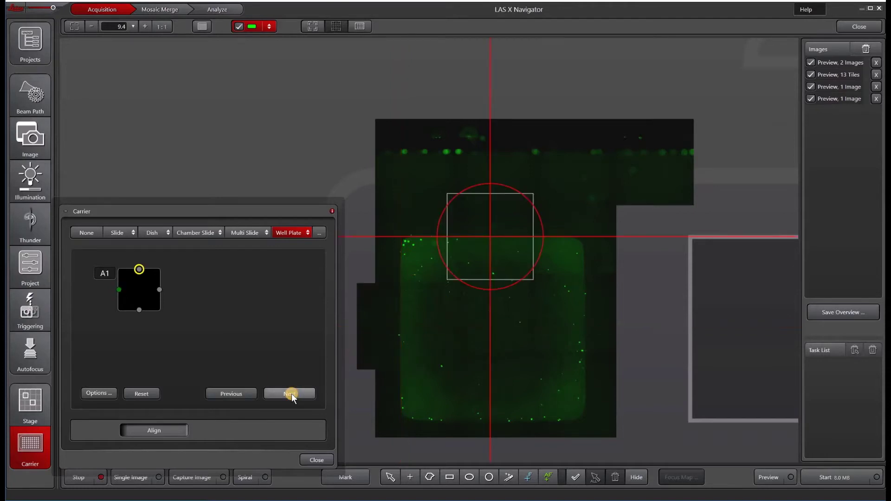
left_click(289, 394)
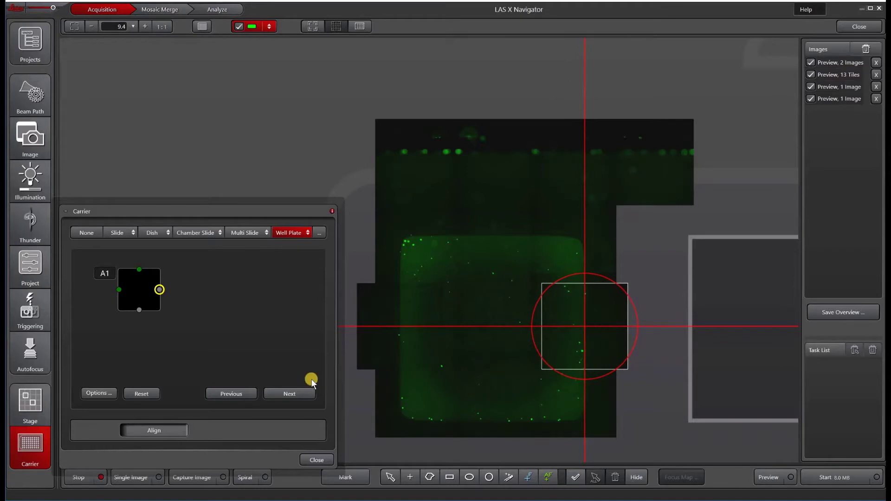
left_click(303, 394)
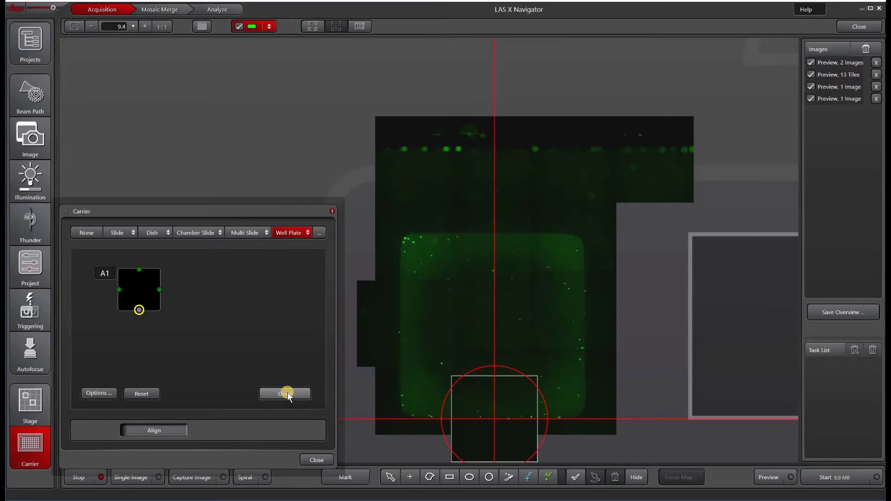
left_click(285, 393)
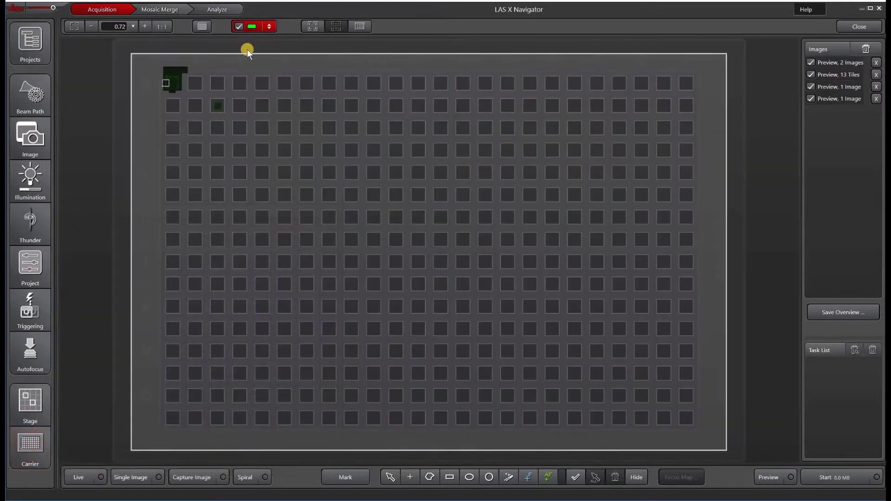
left_click(308, 25)
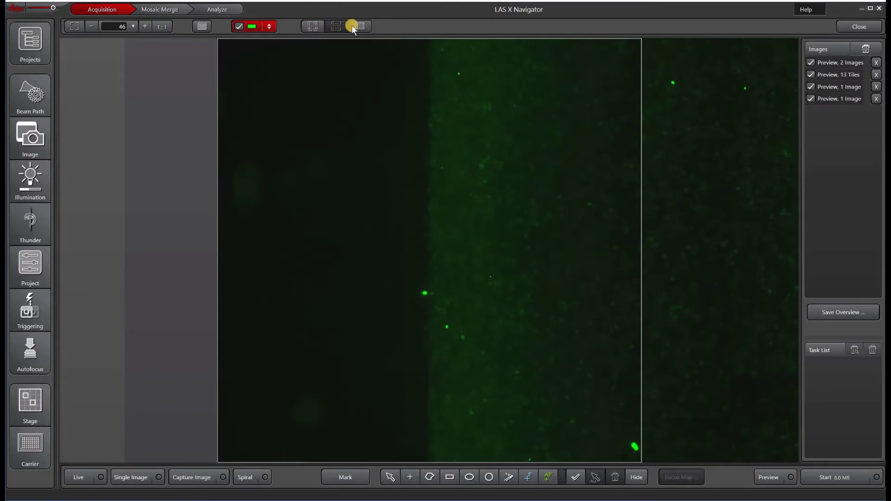
left_click(356, 26)
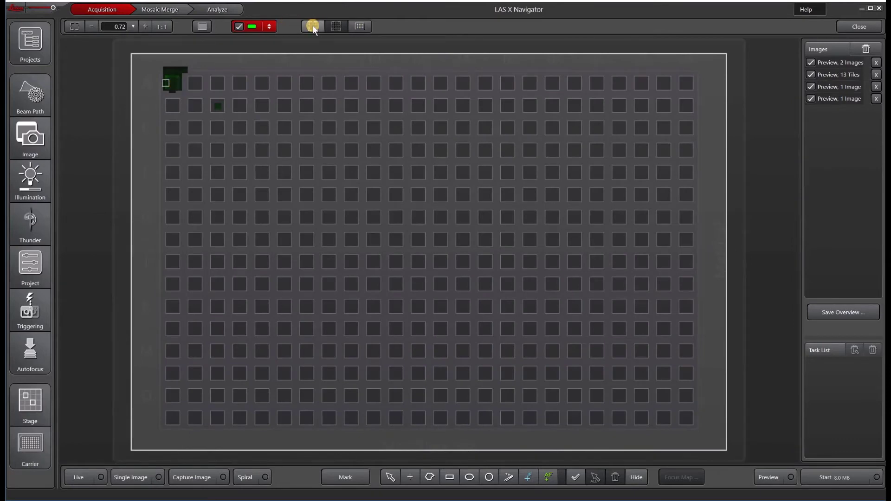
Create mosaic acquisition regions for all wells of the plate with a fill factor of 100%.
left_click(29, 443)
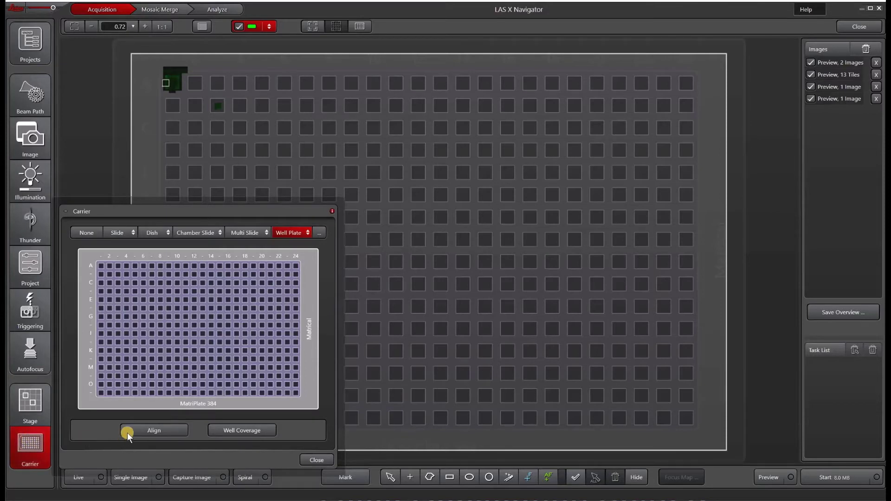
left_click(243, 430)
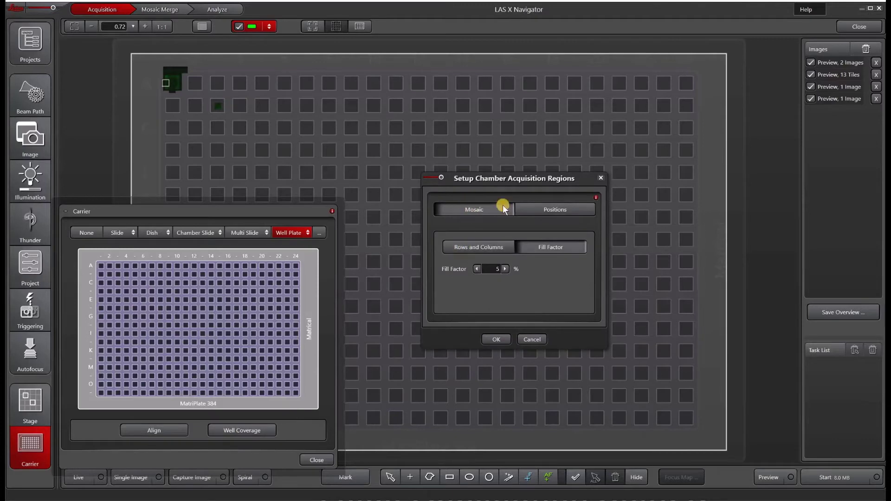
left_click(471, 245)
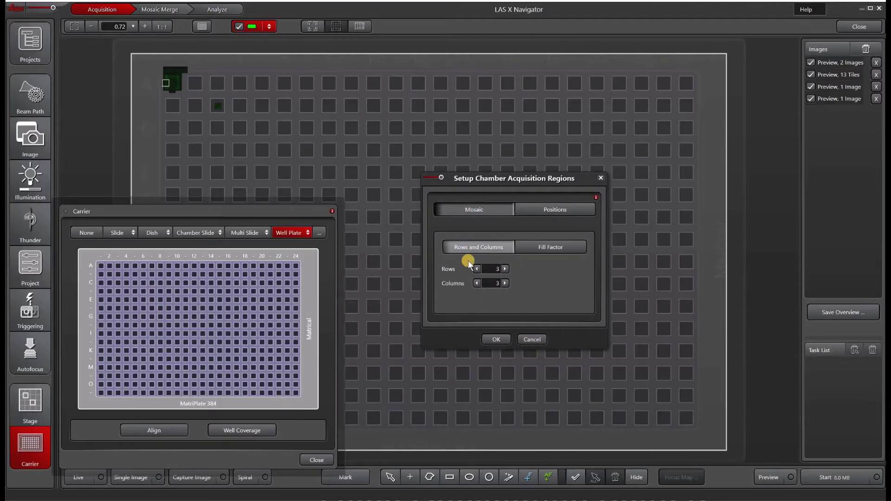
left_click(555, 248)
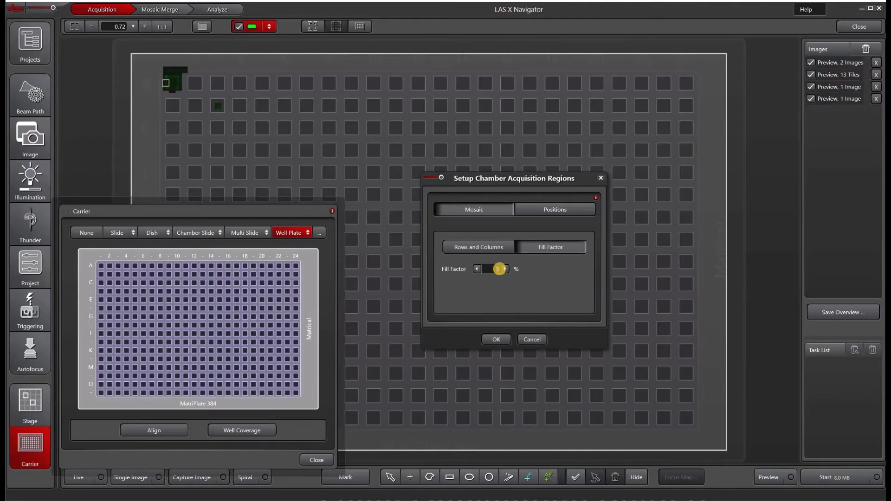
type("100")
left_click(493, 338)
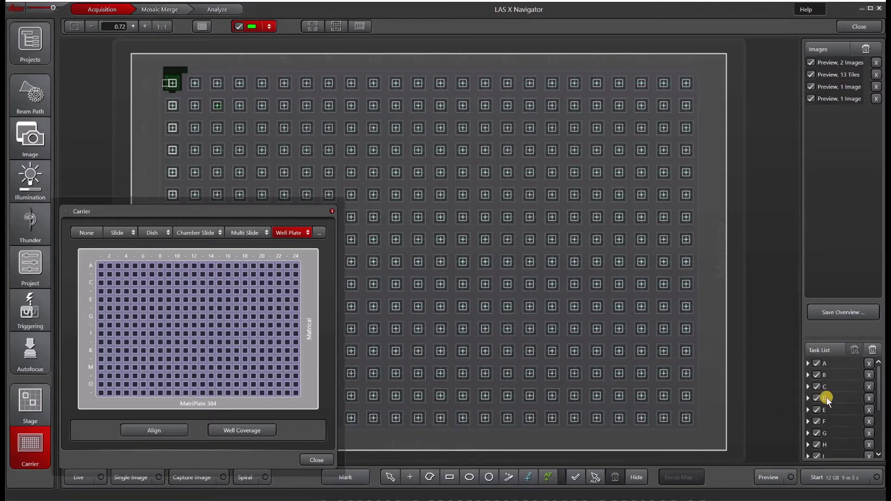
Examine the mosaic tiles over well A1, row A's entries in the task list and the objectives in the image settings.
double_click(593, 350)
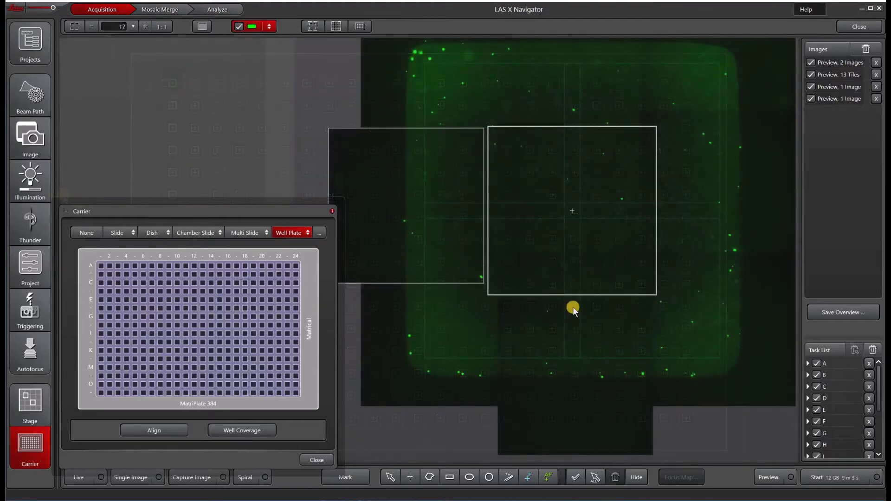
left_click(808, 363)
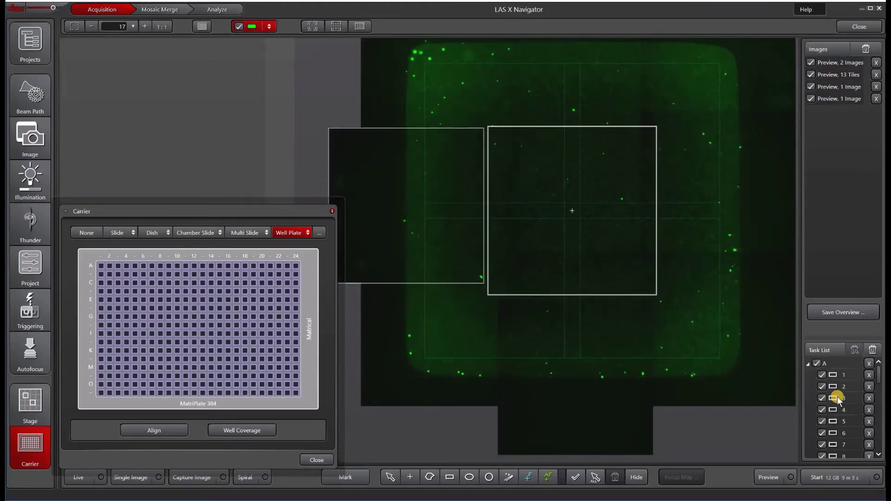
scroll(837, 397, "down", 2)
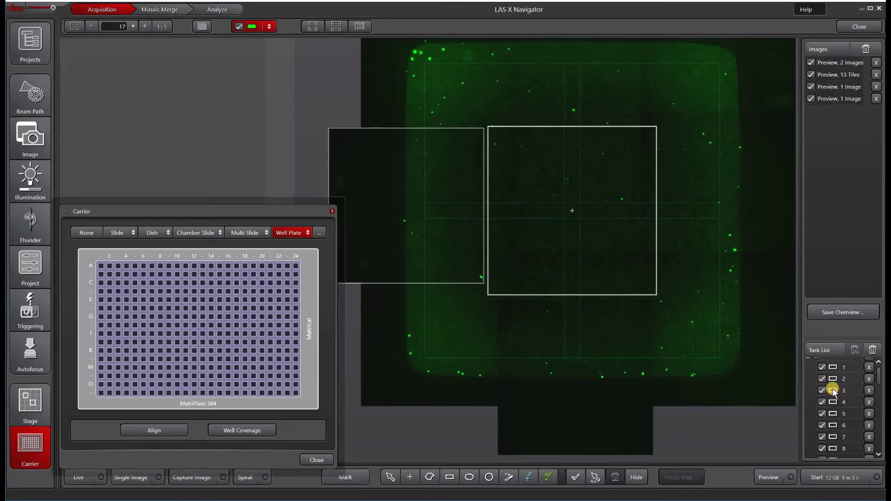
scroll(832, 388, "up", 2)
left_click(807, 363)
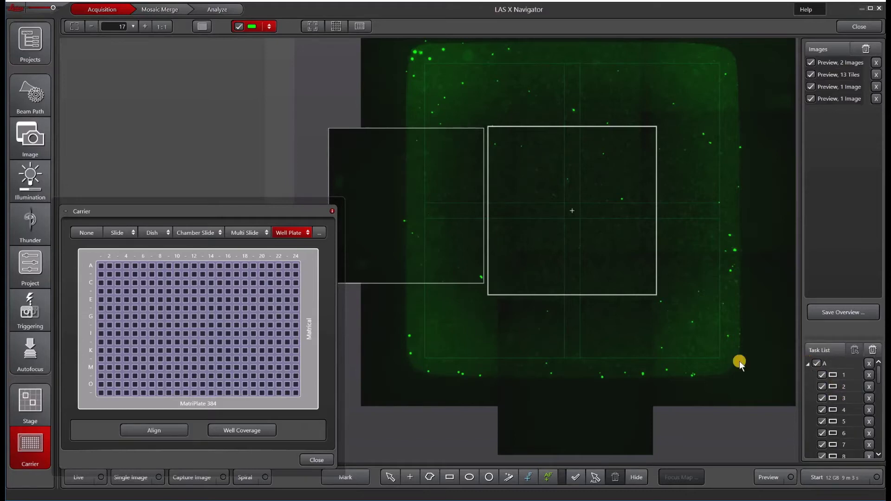
left_click(16, 138)
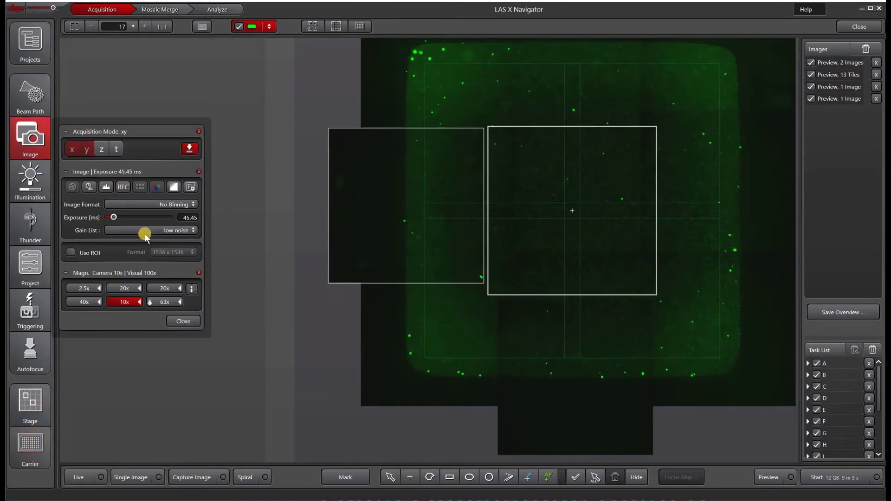
left_click(125, 288)
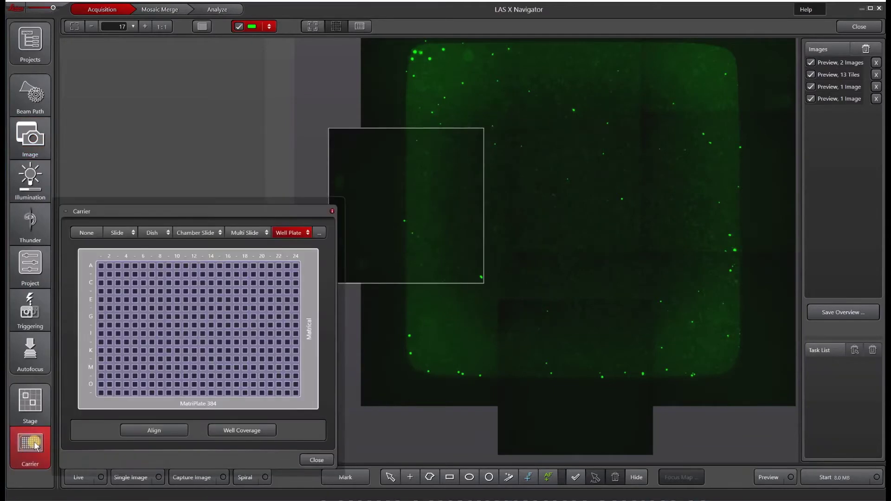
Set up the wells' acquisition regions as 2 random positions per well, with the bias near the center.
left_click(111, 358)
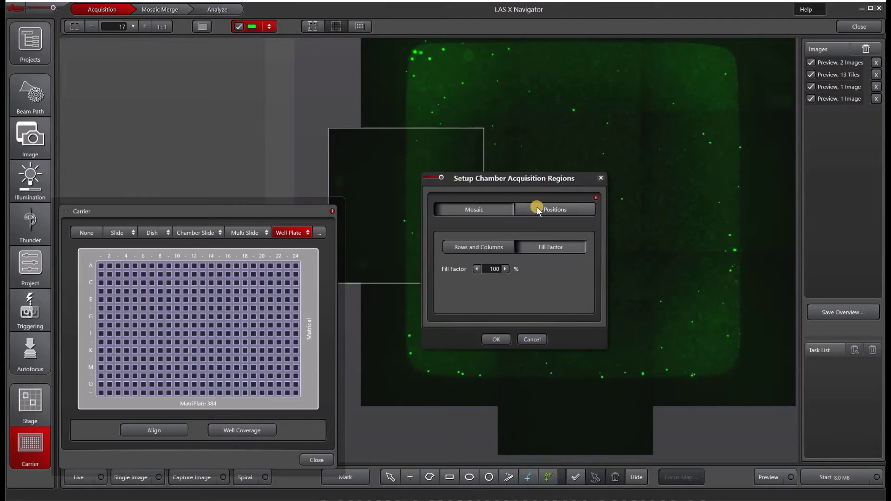
left_click(536, 207)
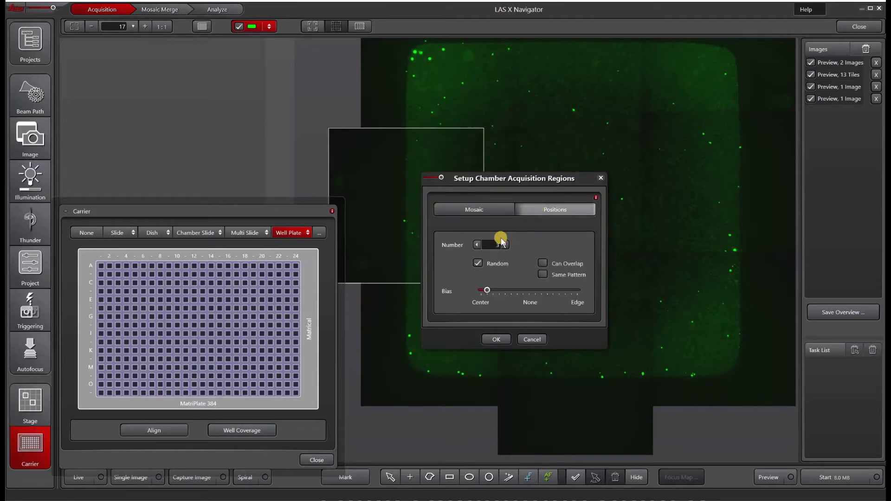
left_click(476, 244)
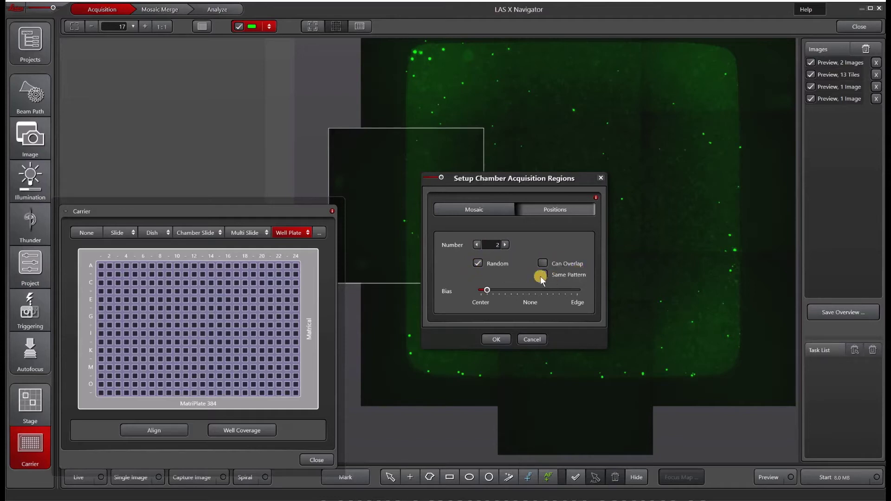
left_click_drag(488, 292, 492, 292)
left_click(500, 338)
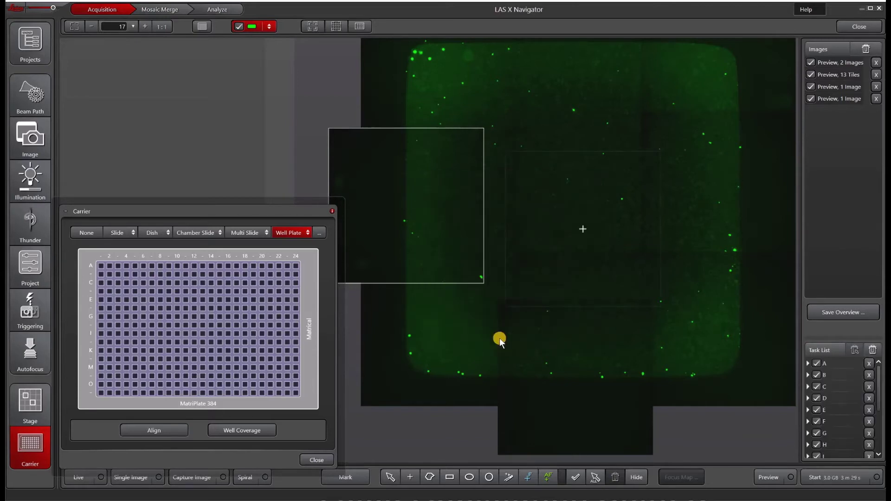
Switch the magnification to the second 20x objective in the image settings.
scroll(499, 338, "down", 5)
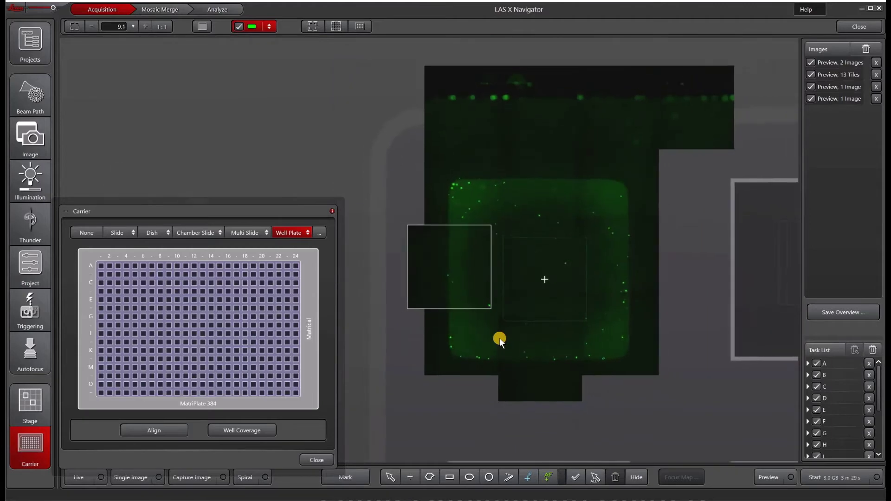
scroll(499, 338, "down", 3)
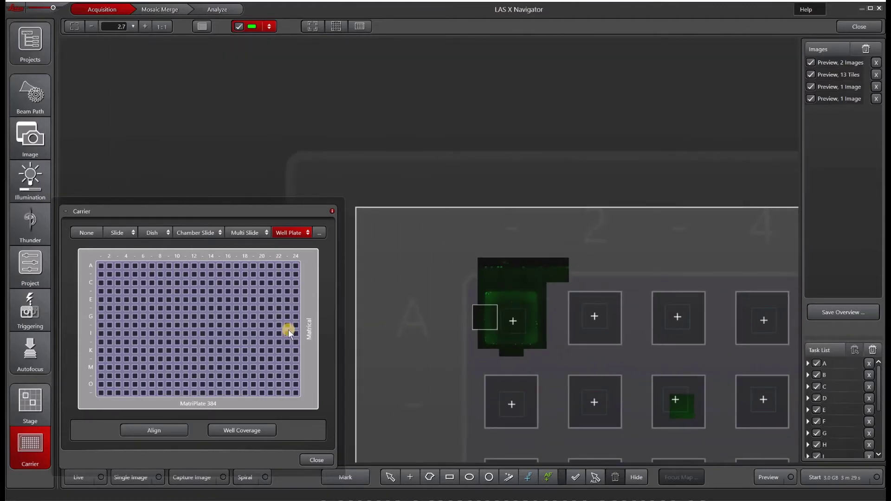
left_click(29, 137)
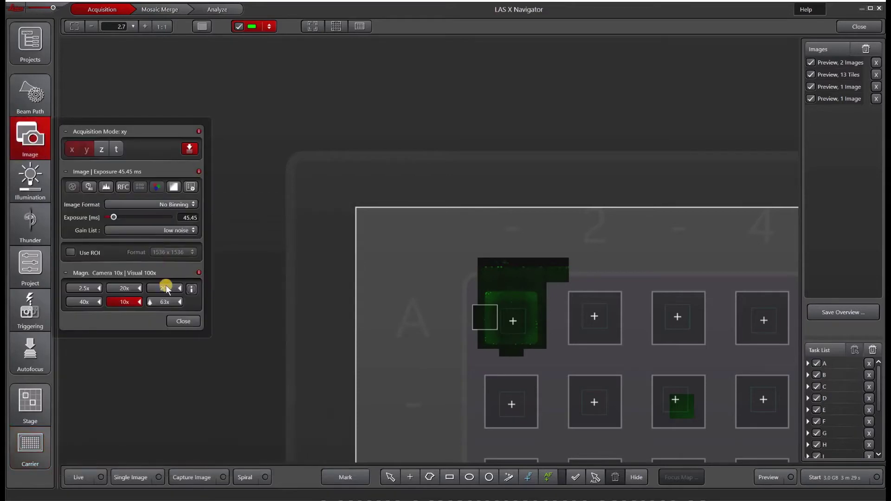
left_click(165, 288)
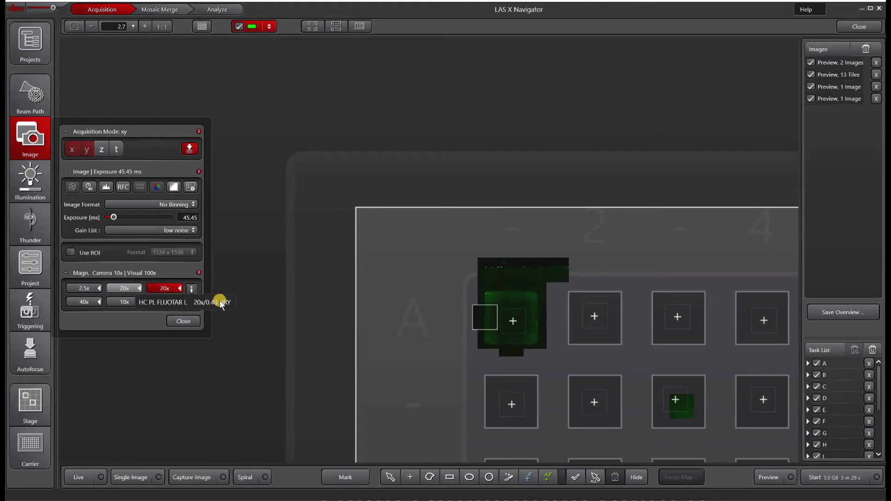
left_click(186, 322)
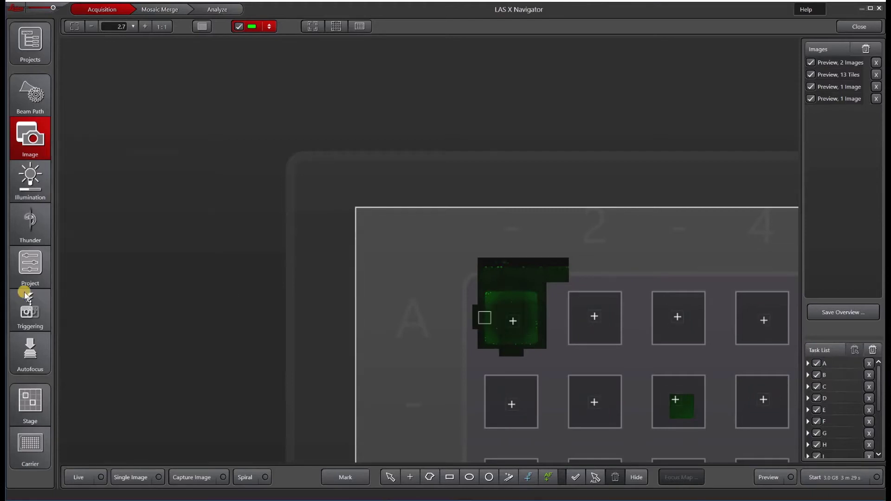
Delete all regions and set up 2 random positions per well again with the bias near the center.
left_click(870, 348)
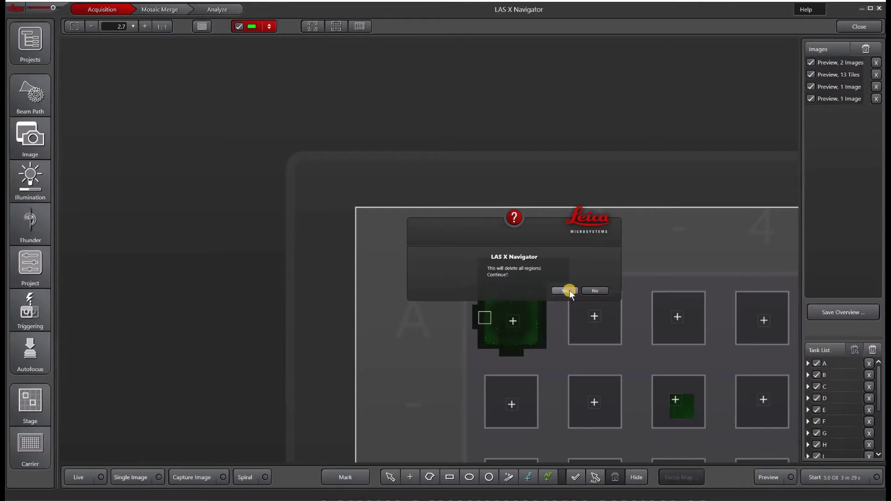
left_click(27, 449)
left_click(225, 431)
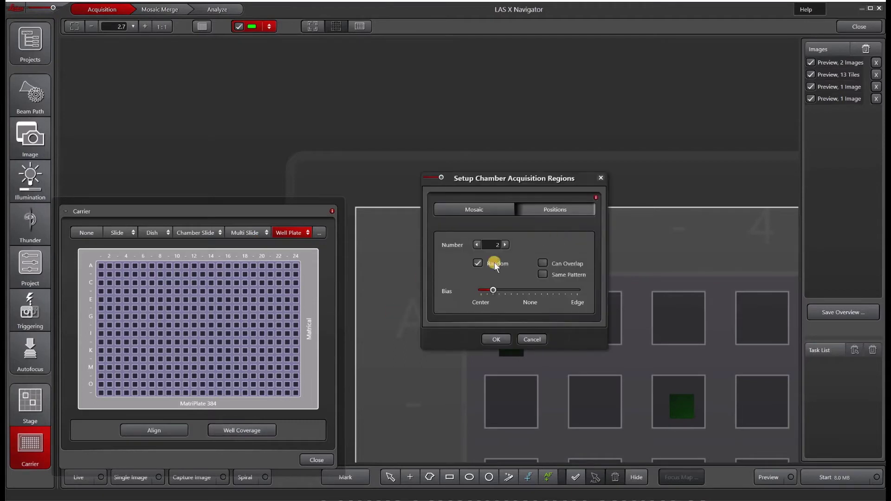
left_click(496, 339)
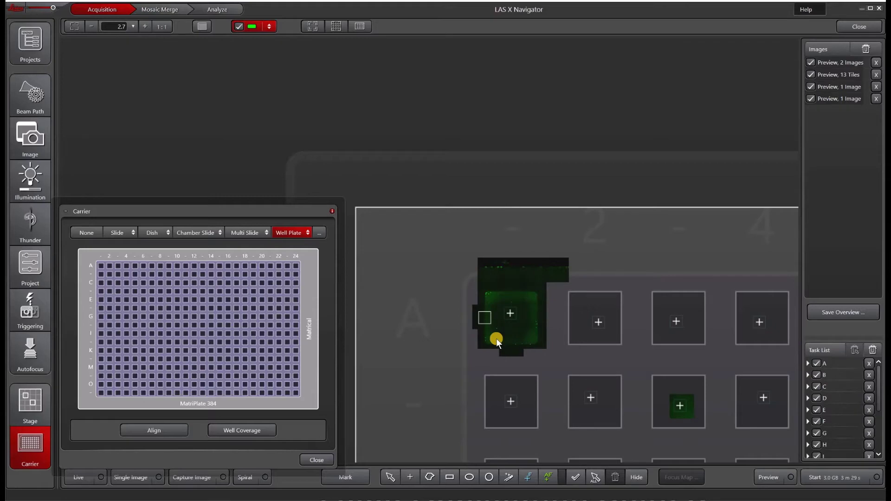
scroll(519, 330, "up", 5)
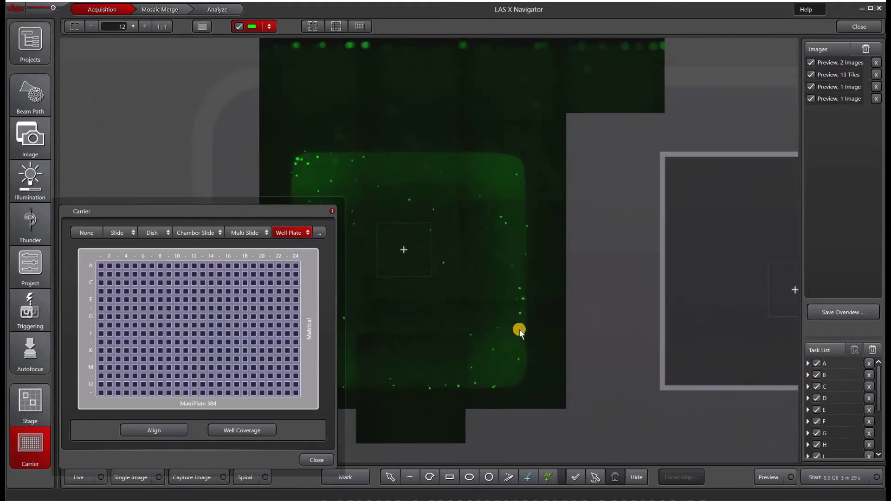
scroll(519, 329, "down", 3)
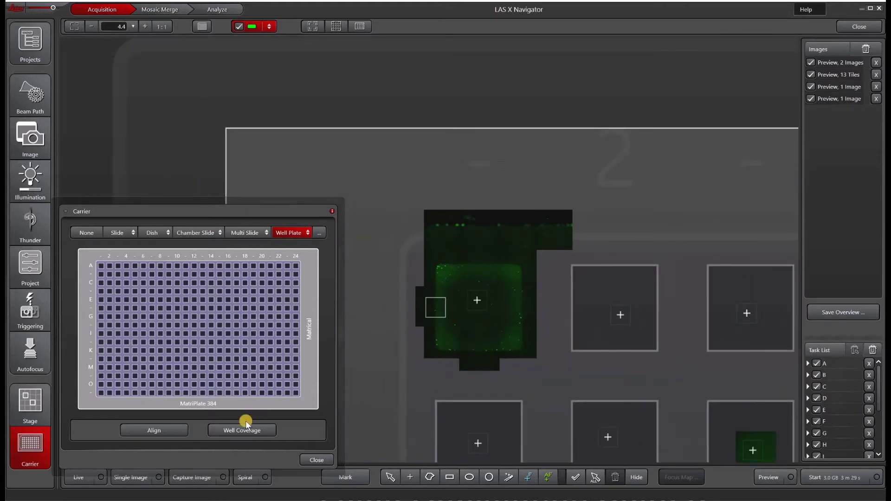
Set up the wells' acquisition regions as 2 random positions with the bias at None, and examine their distribution across the plate.
left_click(242, 427)
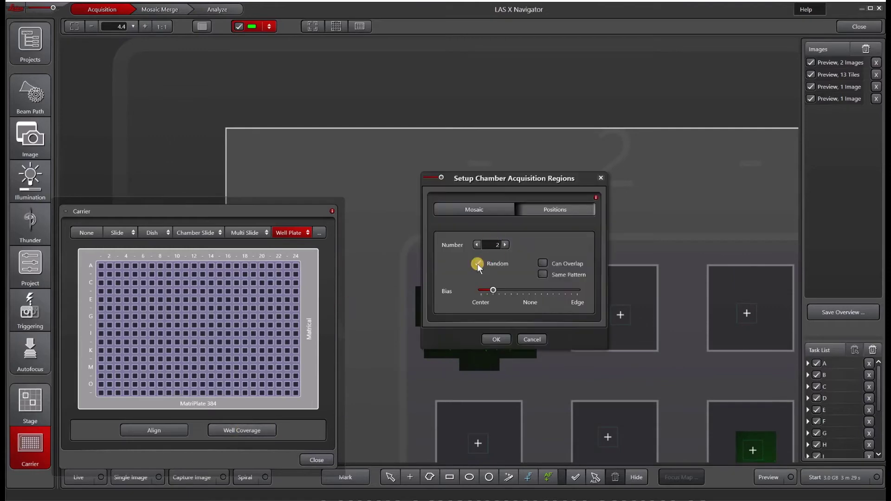
left_click(531, 291)
left_click(497, 339)
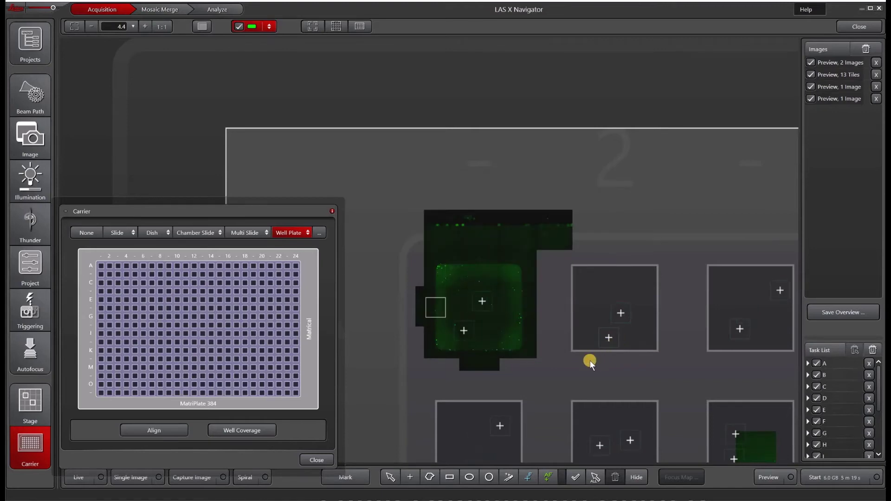
scroll(589, 361, "down", 5)
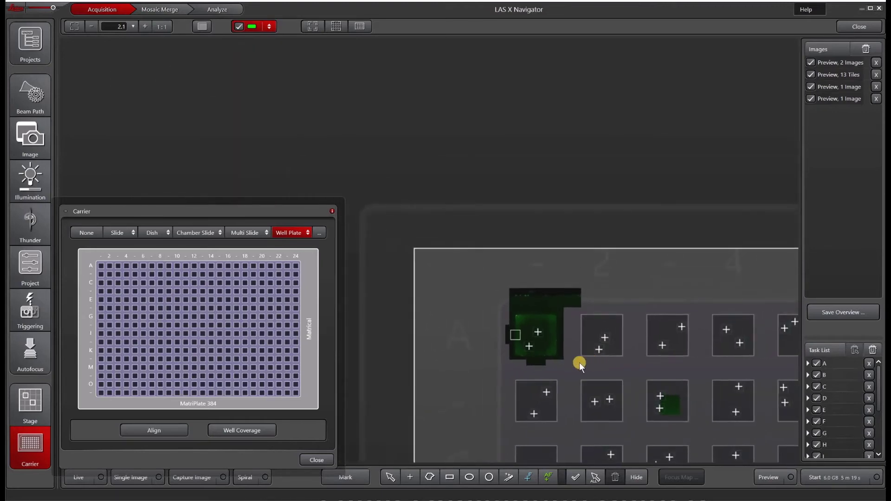
scroll(579, 362, "down", 6)
left_click_drag(467, 236, 627, 371)
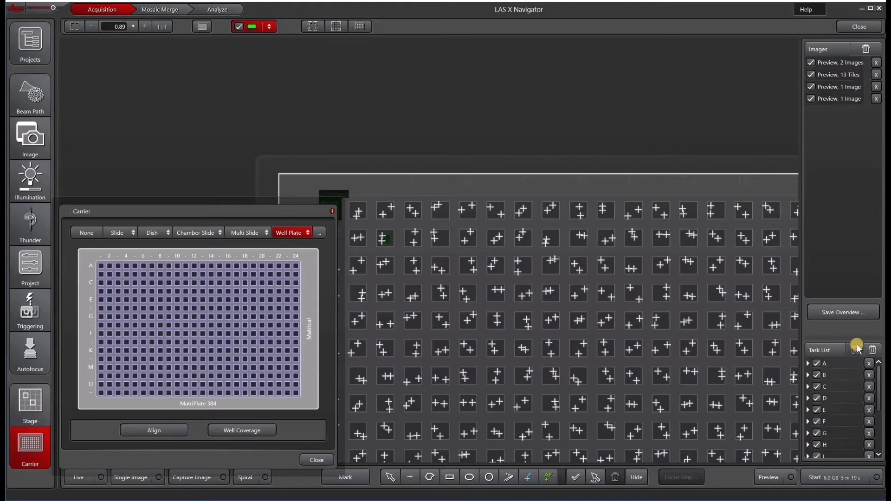
Delete all regions and set up 2 random positions only in selected wells A1, A3, A5, B1, B3 and B5.
left_click(873, 349)
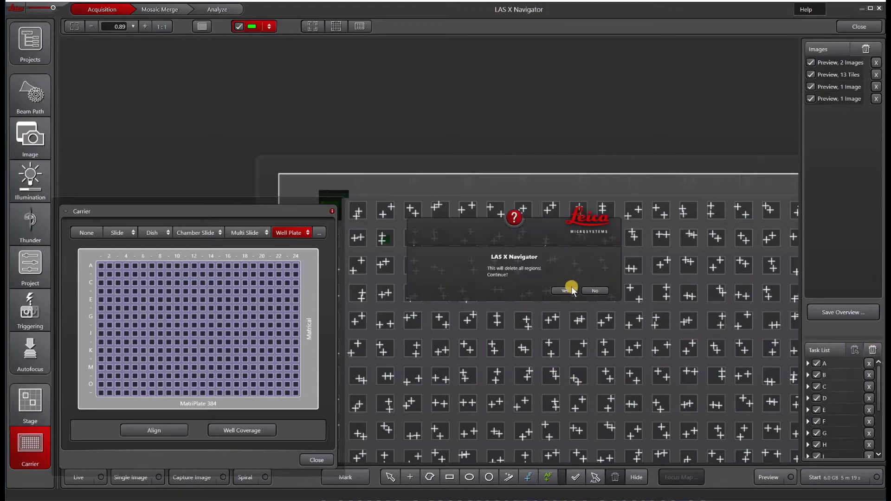
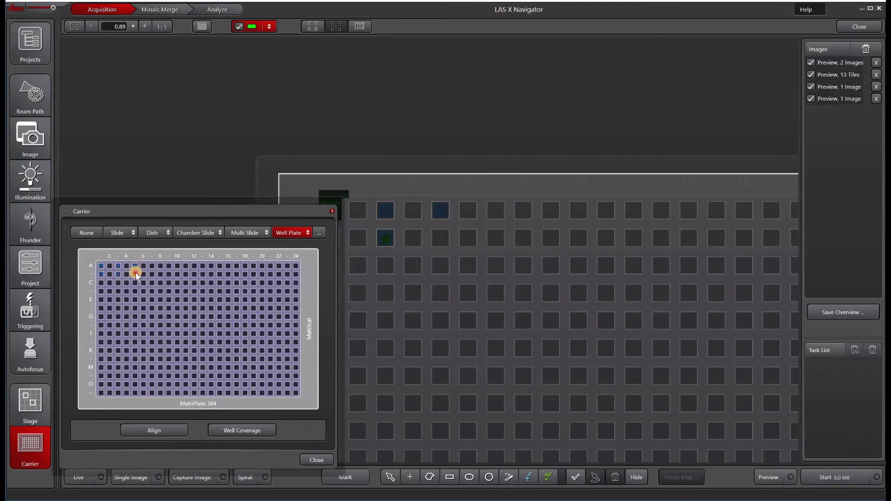
left_click(247, 428)
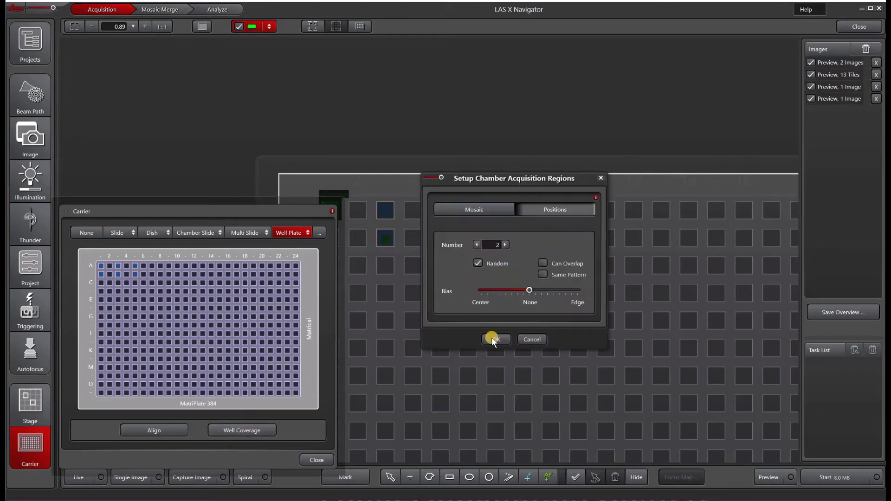
left_click(491, 338)
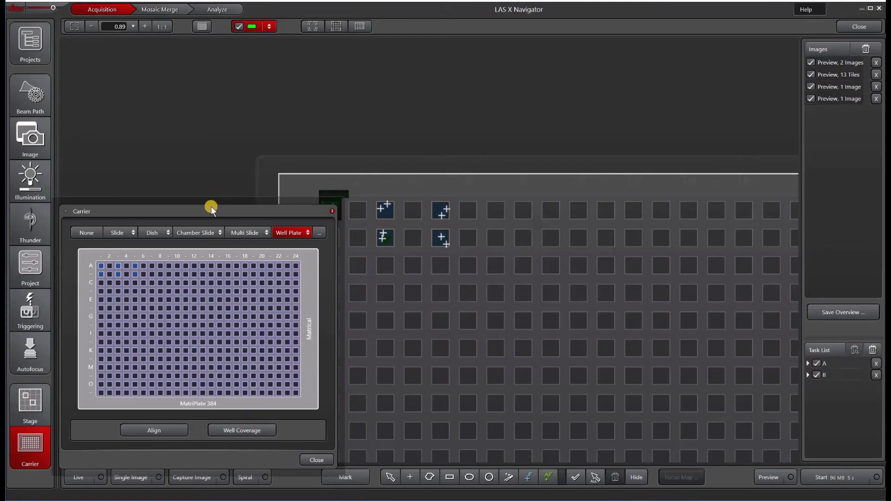
left_click(319, 456)
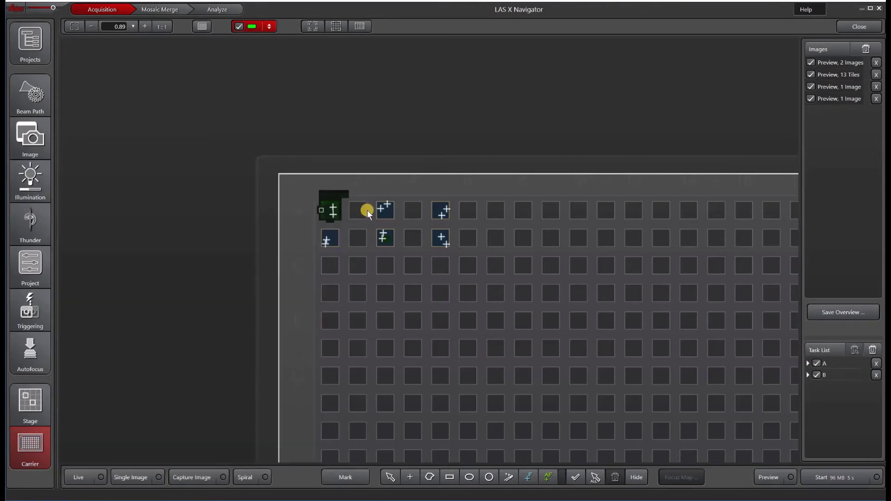
Replace all regions with two single-image positions placed inside well A1 and duplicate them to the selected wells.
left_click(872, 350)
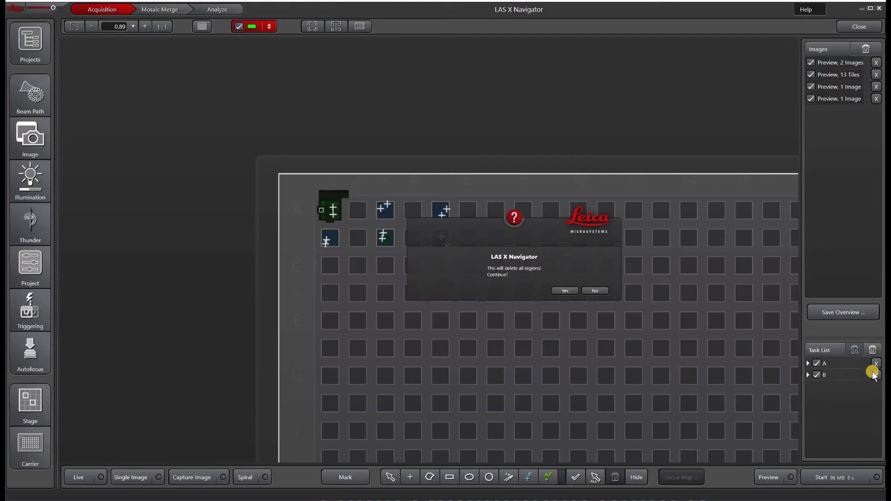
left_click(565, 290)
scroll(314, 199, "up", 5)
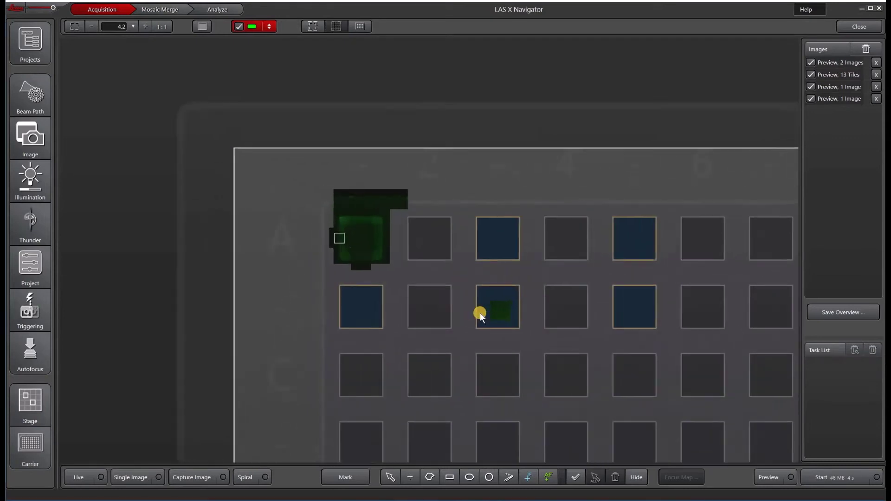
left_click(409, 477)
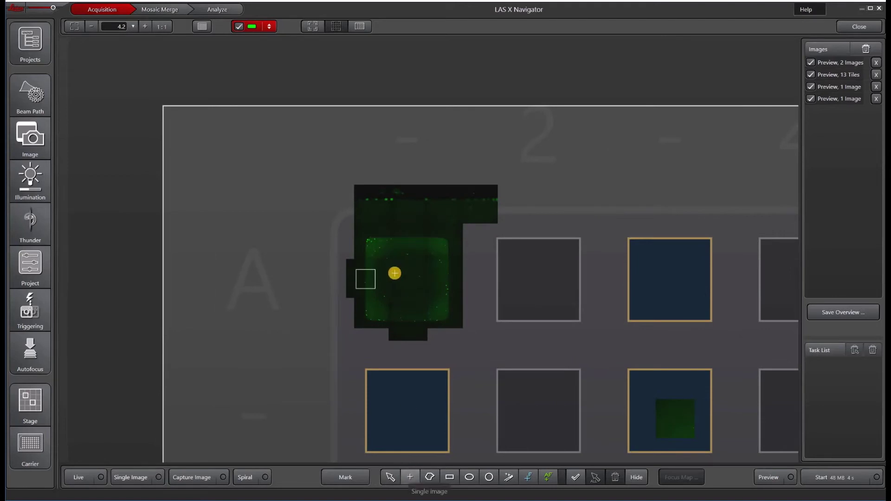
left_click(388, 267)
left_click(420, 295)
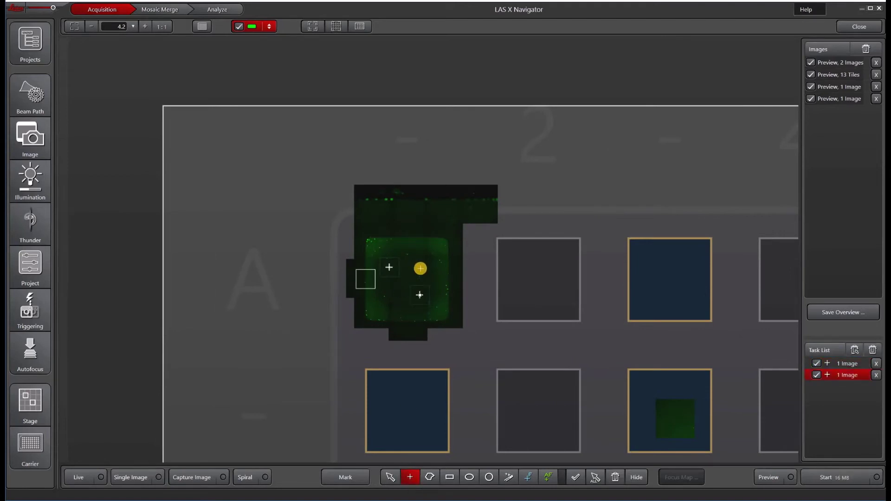
right_click(420, 268)
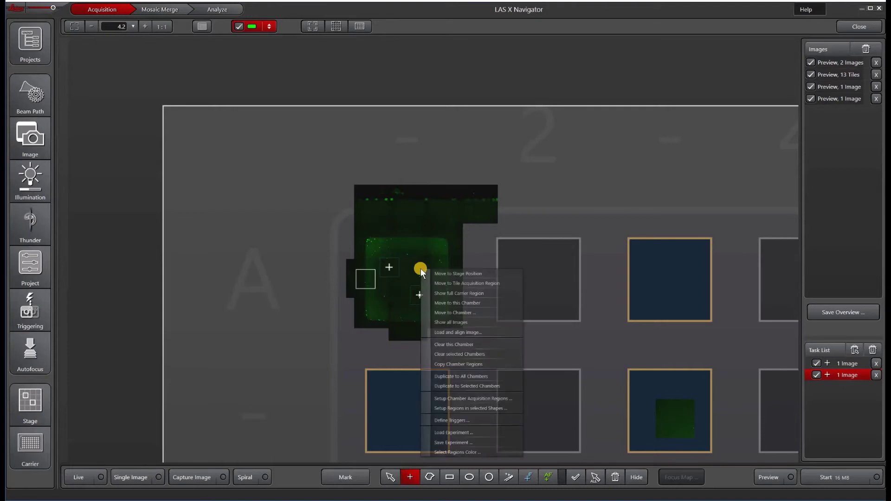
left_click(461, 386)
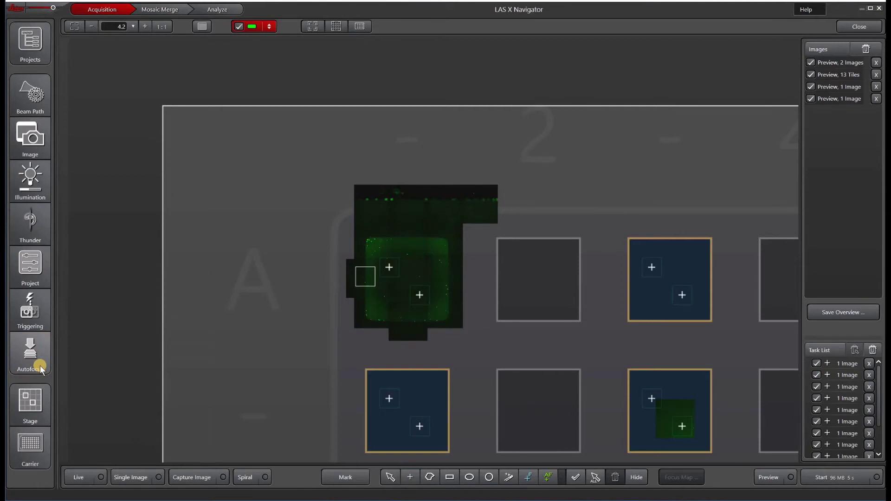
Check the live image at the current stage position and set the Adaptive Focus Control to on demand mode.
left_click(40, 365)
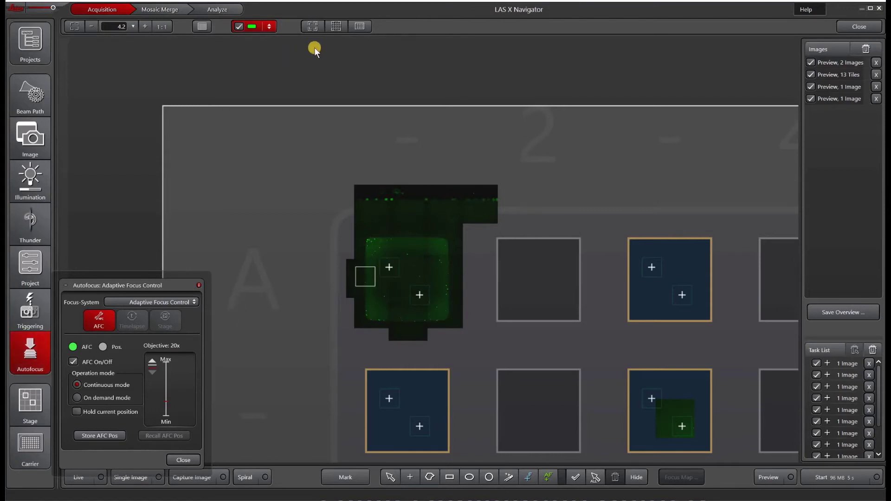
left_click(313, 26)
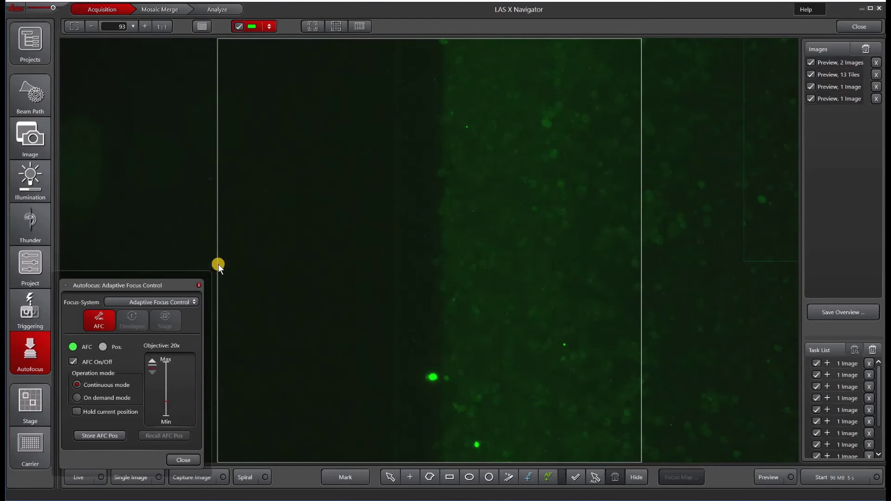
left_click(81, 477)
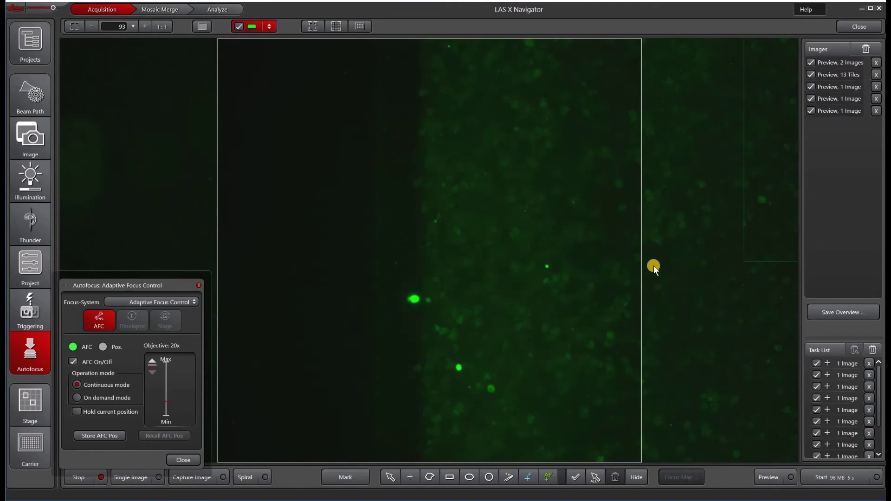
left_click(77, 398)
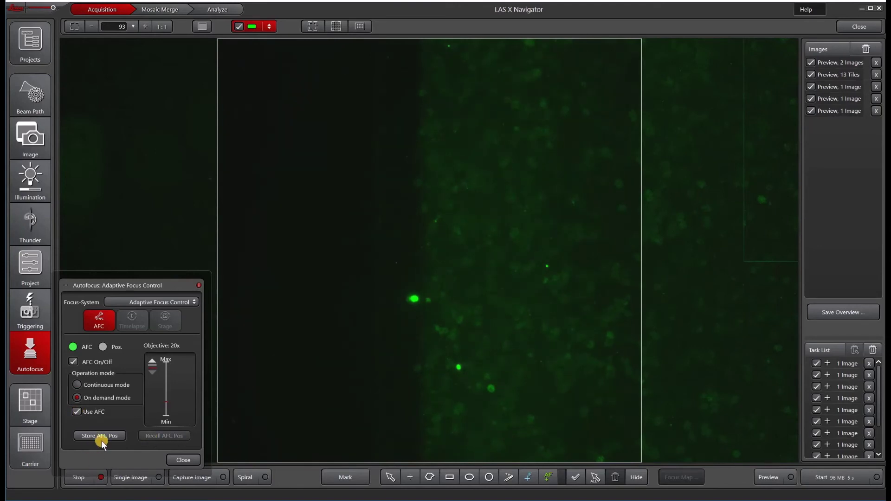
left_click(183, 459)
Start the acquisition of all positions in the task list.
scroll(533, 427, "down", 10)
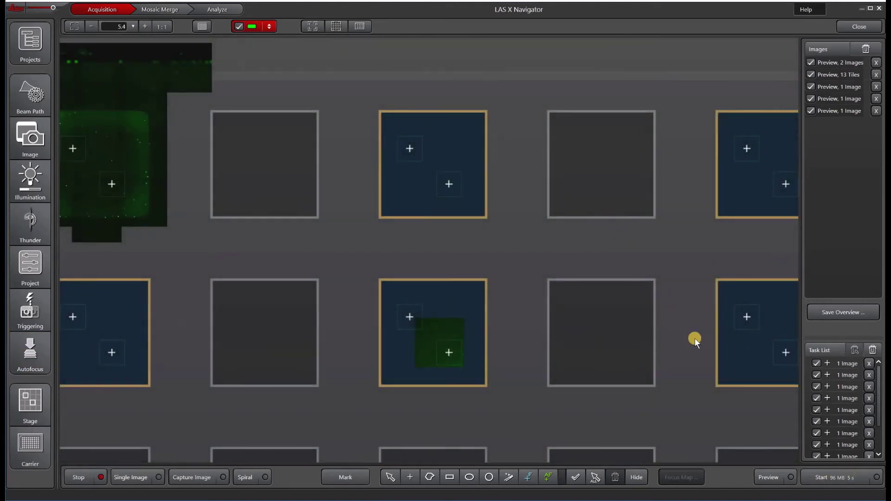
left_click(832, 483)
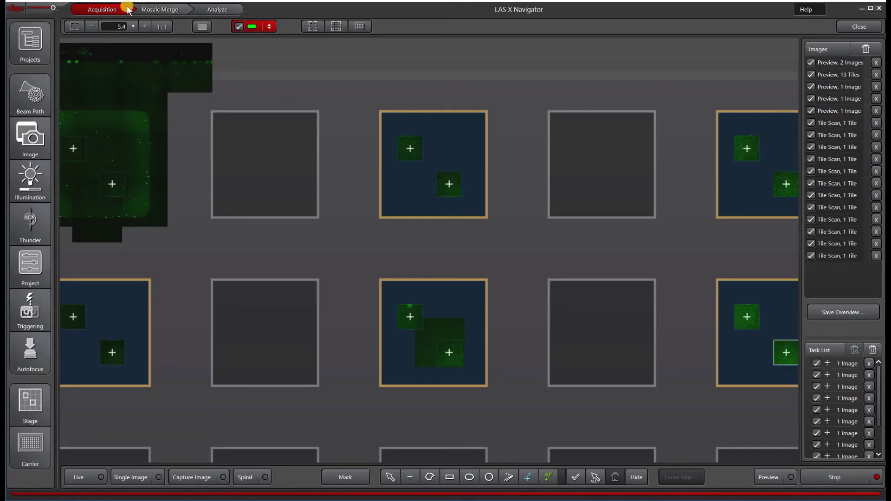
Examine TileScan 1 in Mosaic Merge, including the A1 and A3 images for both positions and A5 Position1.
left_click(155, 9)
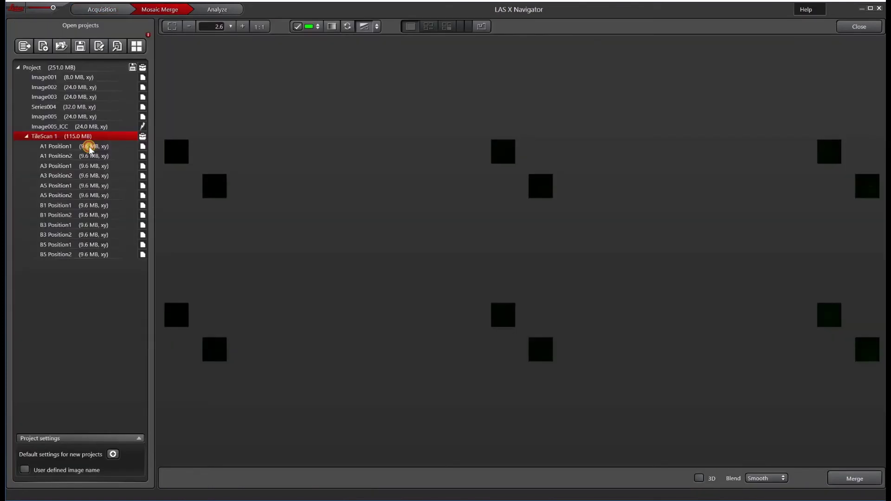
left_click(89, 147)
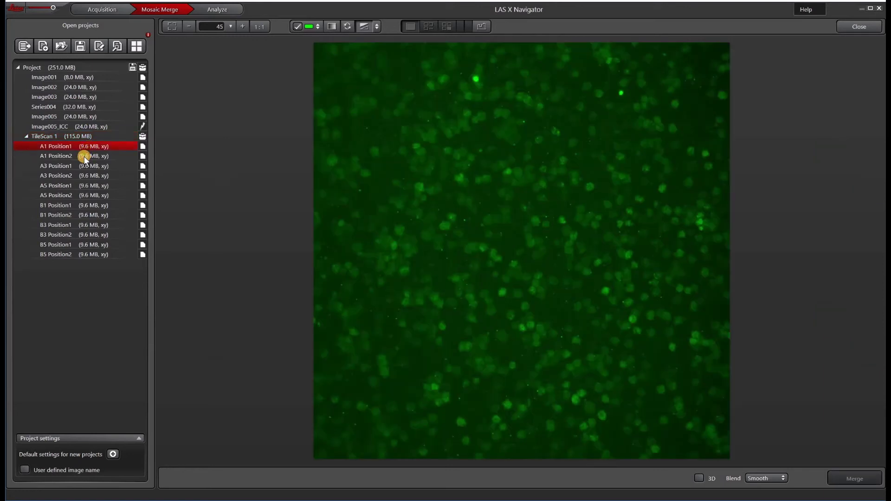
left_click(84, 156)
left_click(80, 167)
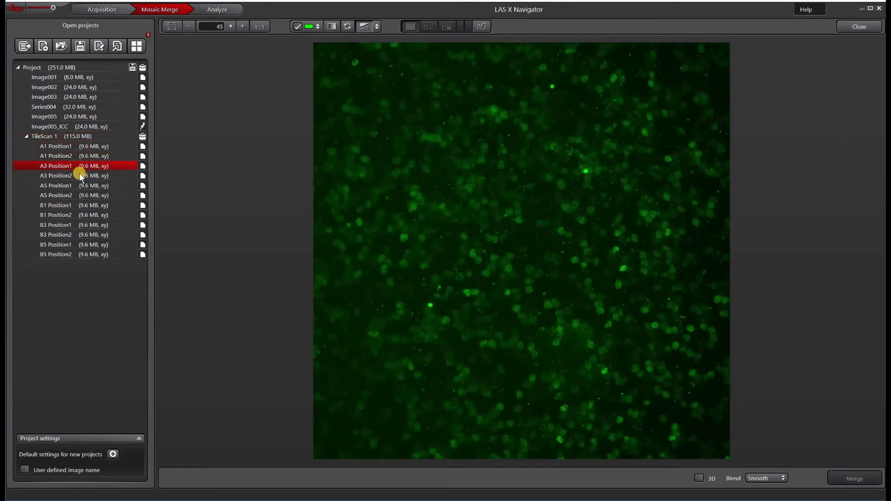
left_click(79, 175)
left_click(77, 185)
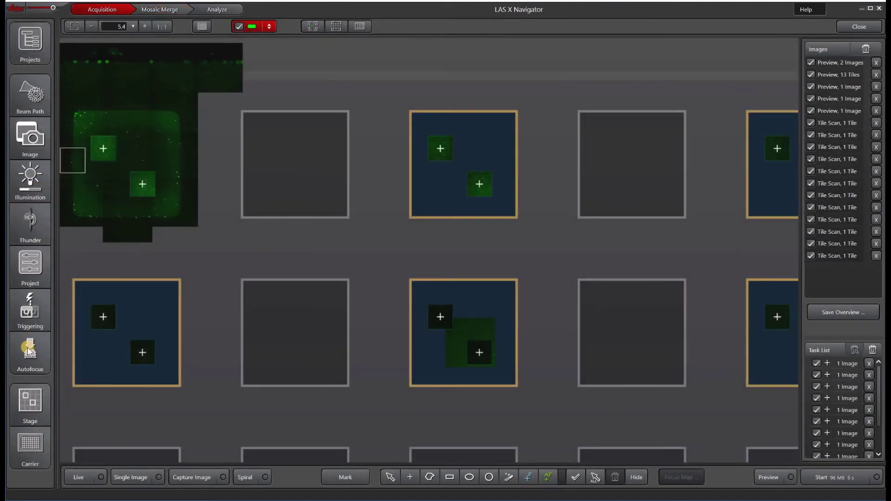
Set the autofocus system to Highspeed AF and raise its precision to about midway between speed and accuracy.
left_click(28, 351)
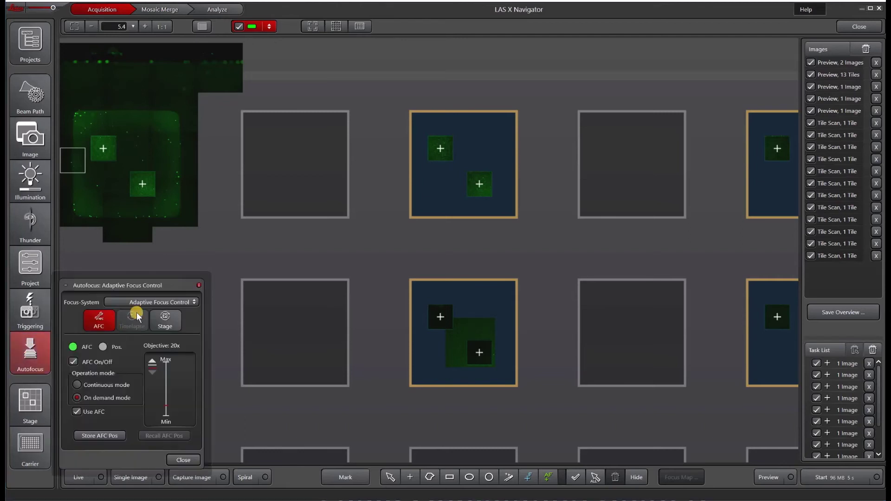
left_click(138, 301)
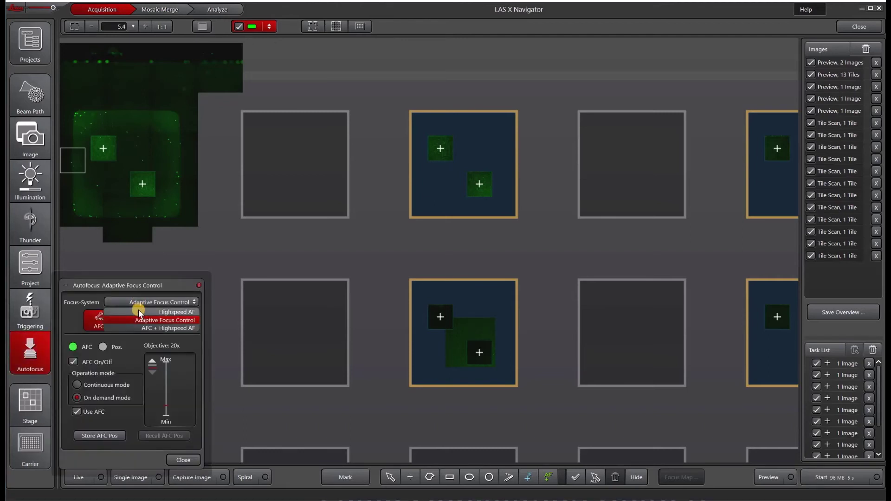
left_click(138, 310)
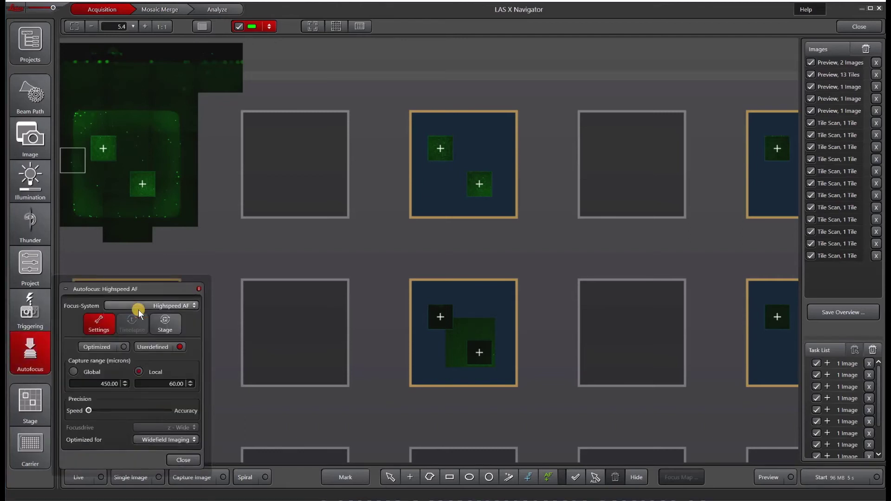
left_click(131, 410)
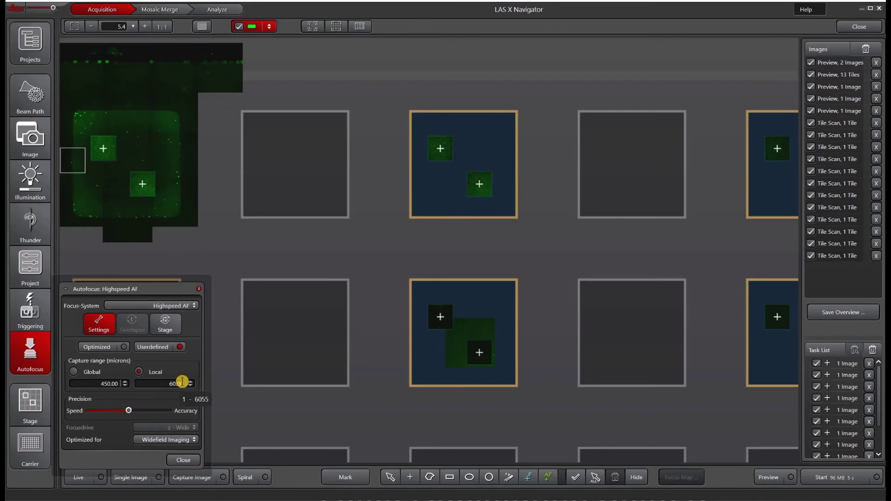
Set the Highspeed AF execution for stage positions to the every-nth-position option with an interval of 1.
left_click(176, 329)
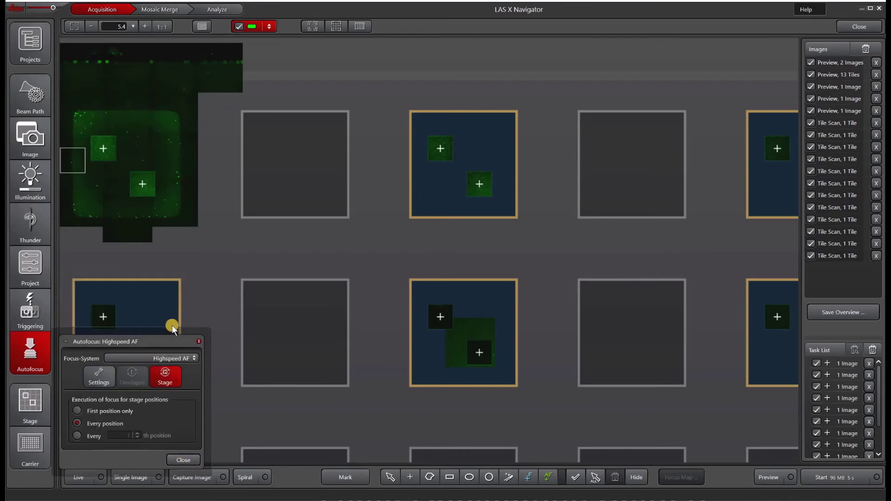
left_click(77, 434)
left_click(80, 410)
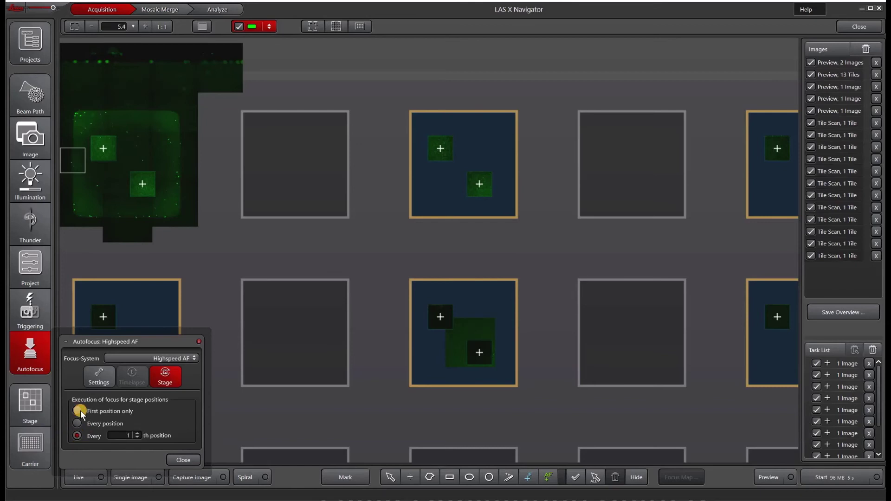
left_click(106, 377)
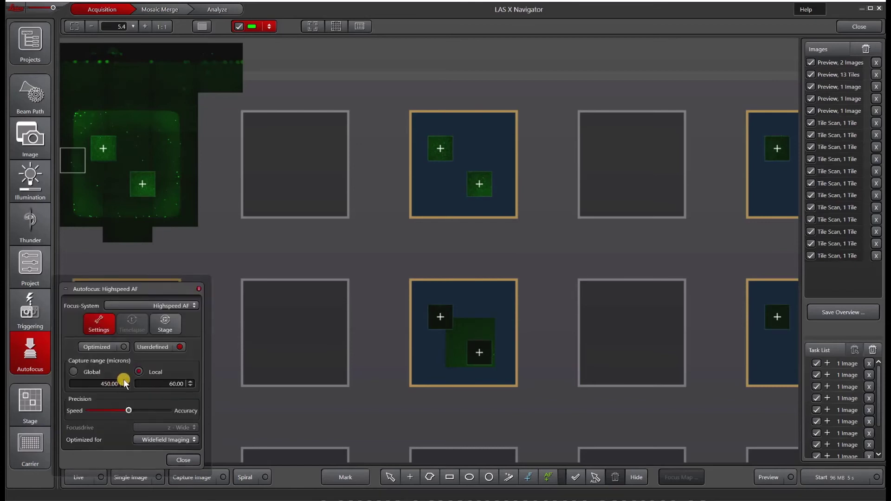
Place an autofocus point on the first imaging position of wells A1, A3, A5, B1, B3 and B5.
left_click(549, 478)
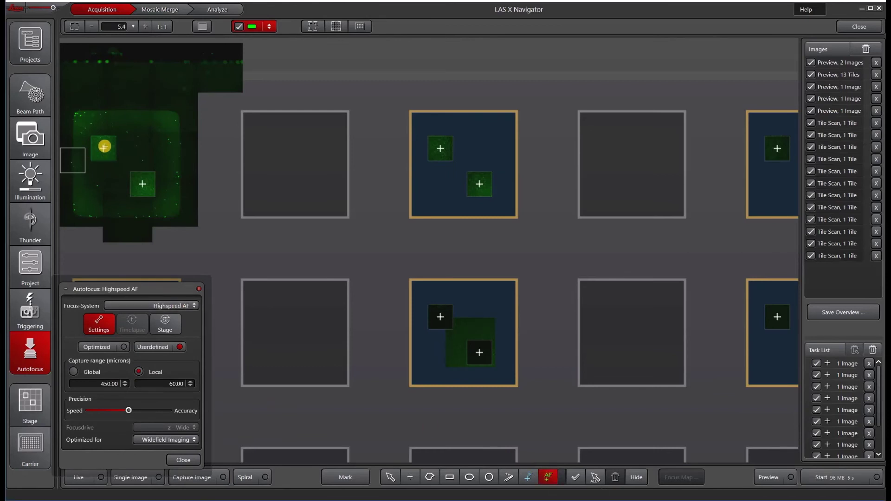
left_click(103, 148)
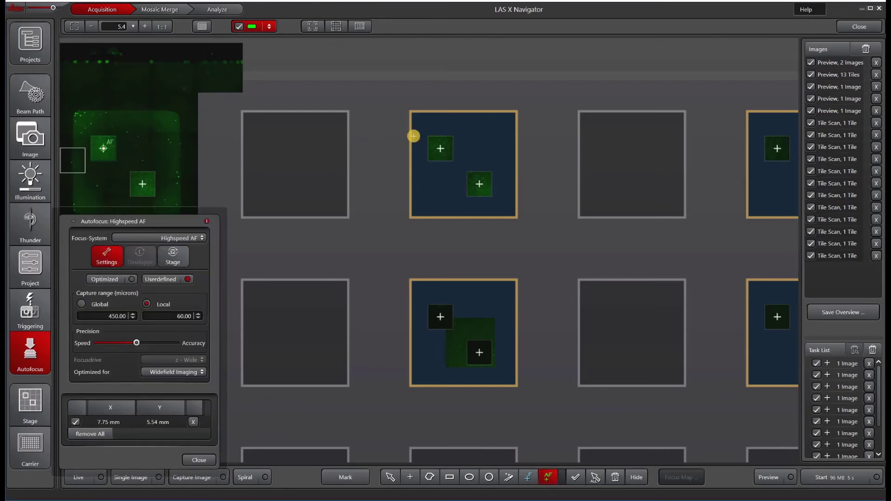
left_click(439, 148)
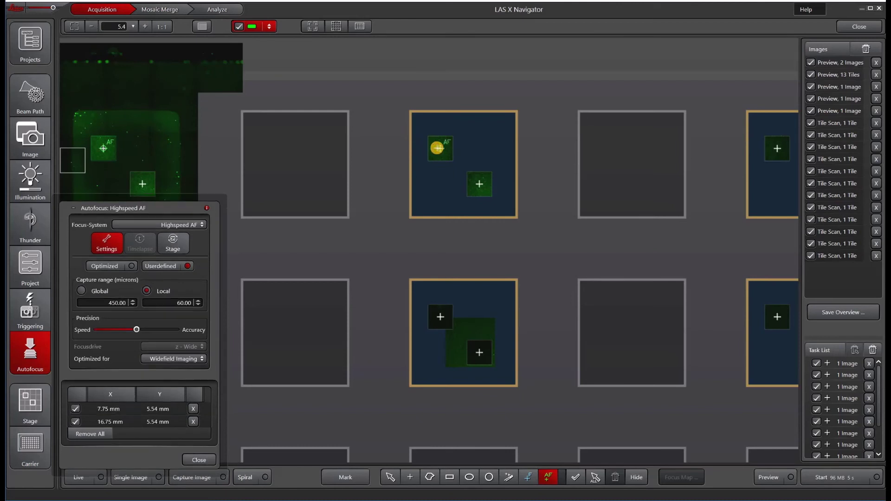
left_click(777, 148)
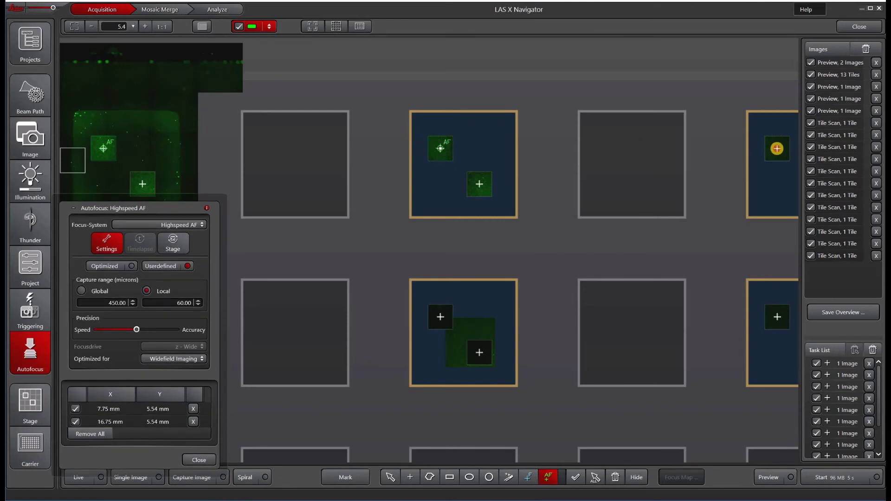
left_click(439, 316)
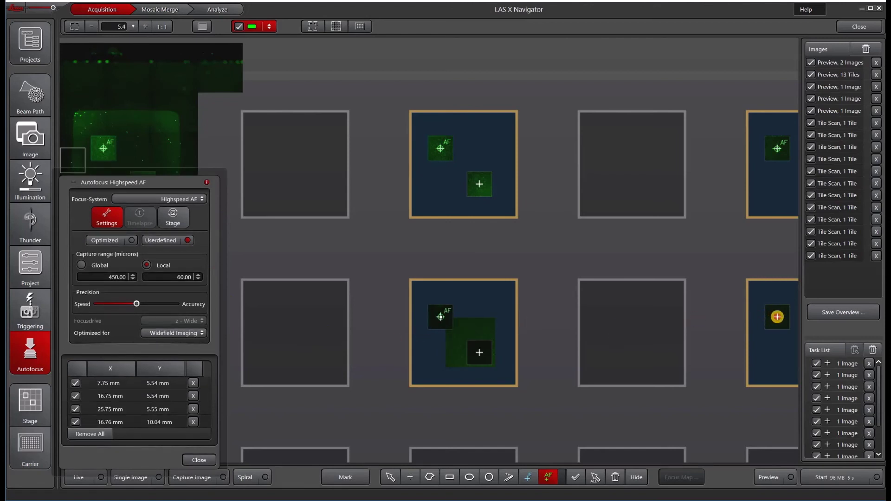
left_click(771, 317)
left_click(198, 460)
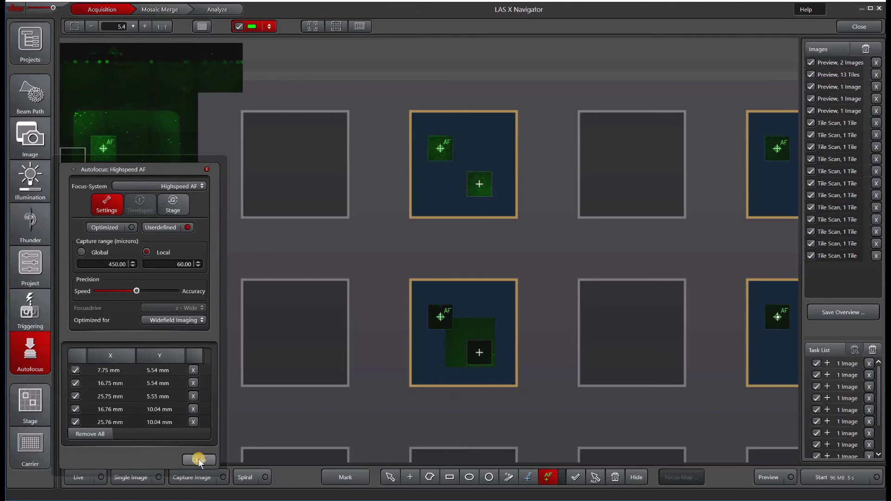
left_click(96, 308)
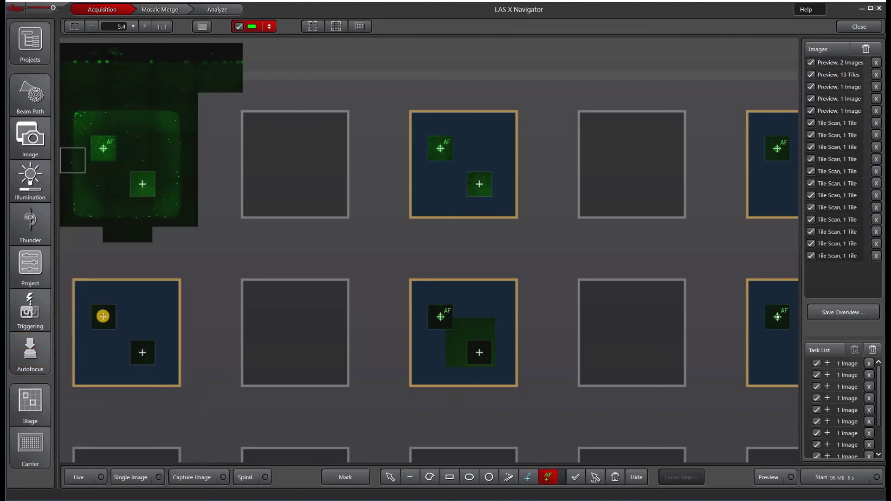
Start the acquisition and hide the five previews and the first ten older tile scans from the overview.
left_click(849, 478)
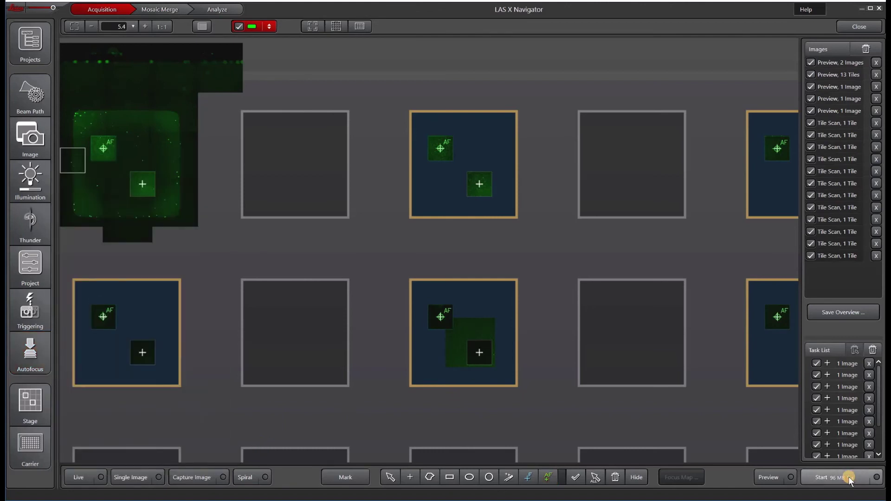
left_click(810, 62)
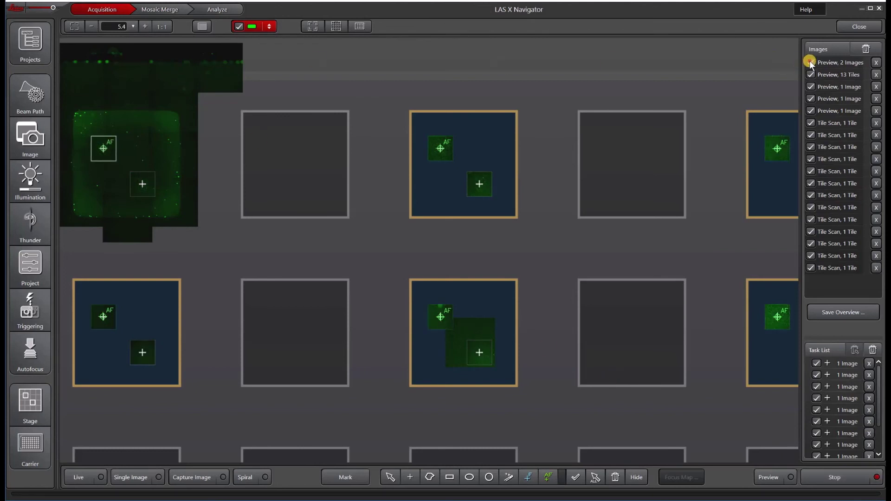
left_click(811, 87)
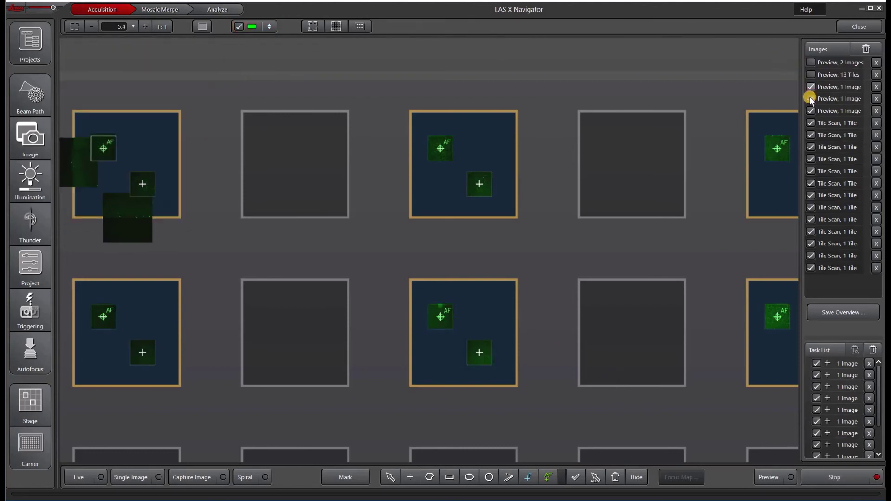
left_click(811, 98)
left_click(811, 111)
left_click(811, 122)
left_click(811, 135)
left_click(810, 147)
left_click(810, 159)
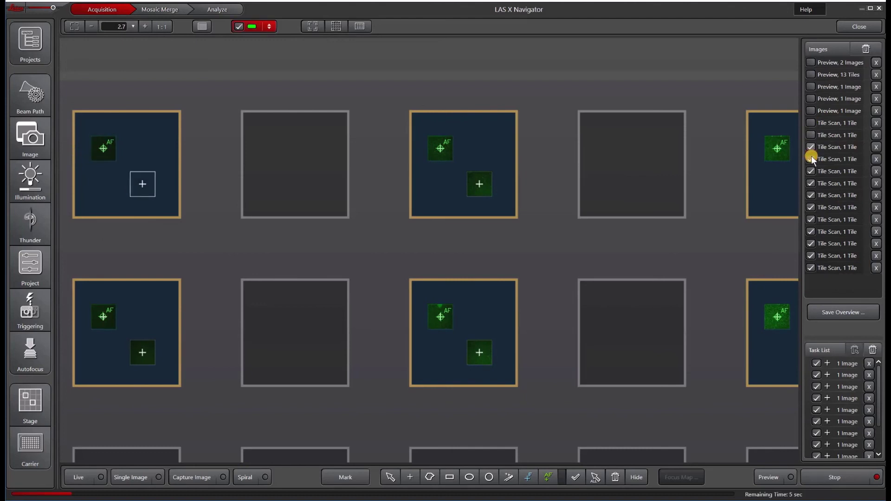
left_click(811, 171)
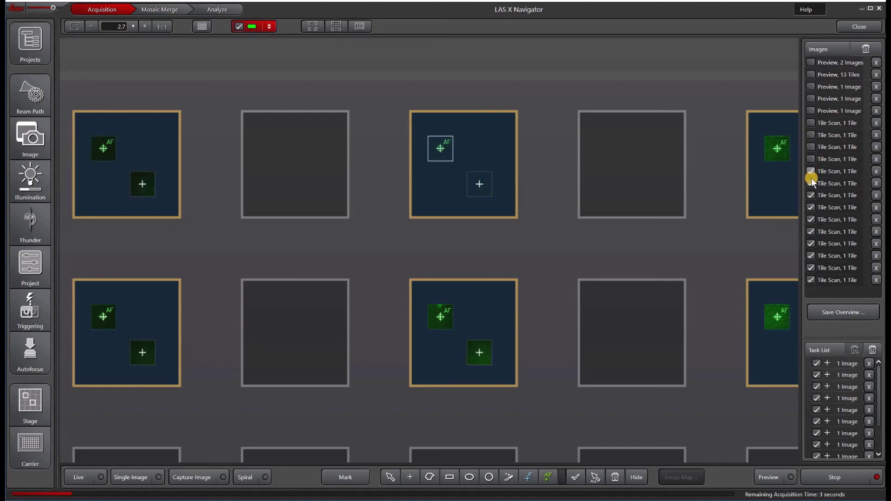
left_click(810, 183)
left_click(811, 196)
left_click(811, 208)
left_click(811, 220)
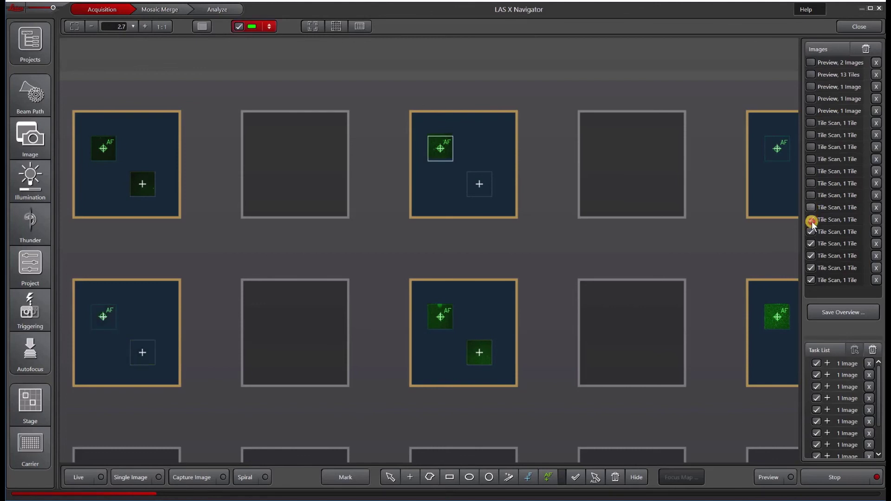
left_click(811, 232)
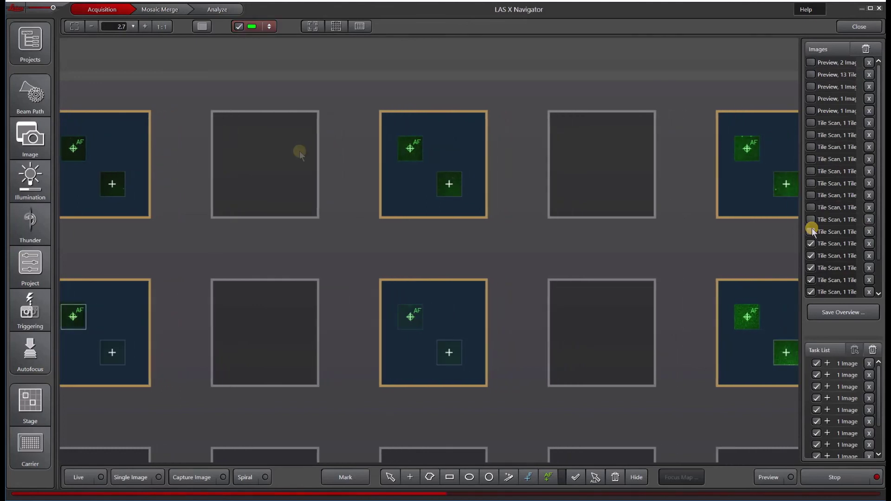
Examine the A1 and A3 images of TileScan 2 in Mosaic Merge for both positions.
left_click(162, 9)
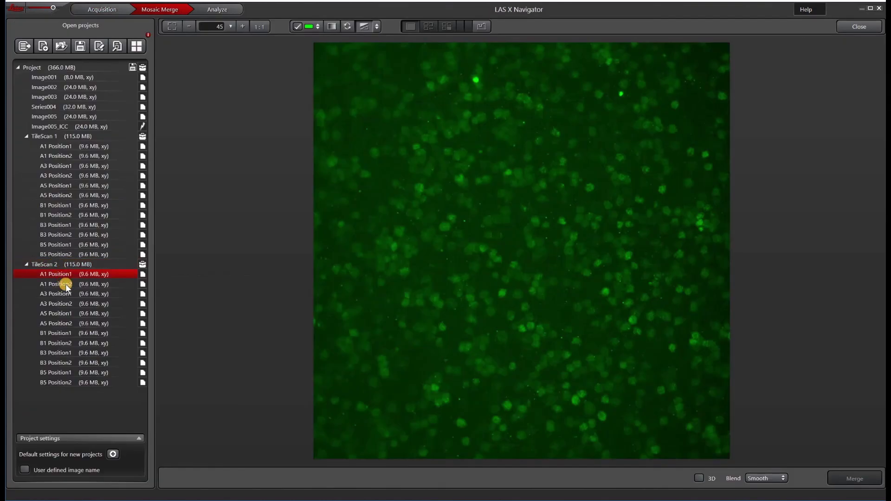
left_click(66, 284)
left_click(62, 293)
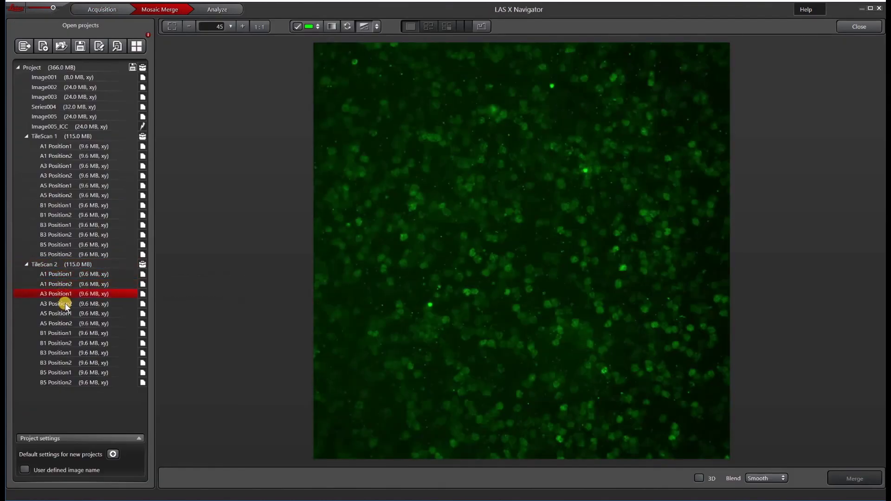
key("Down")
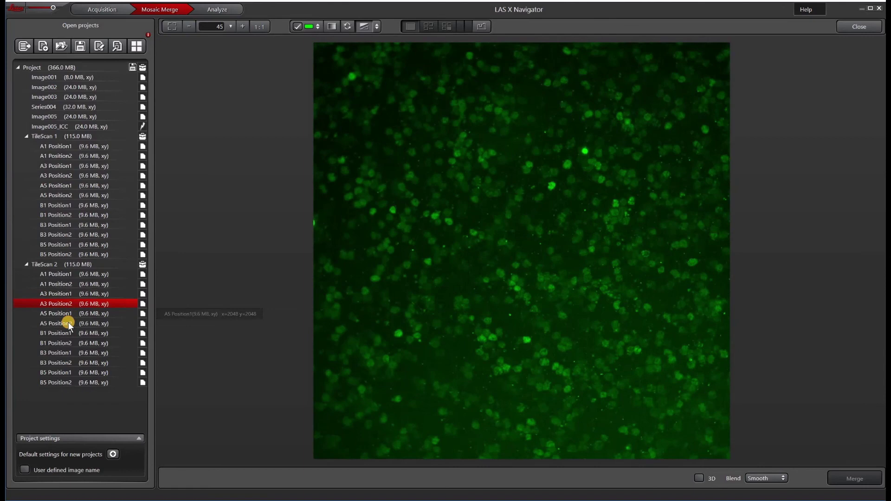
Return to the acquisition stage, enable Run Image Analysis after Acquisition and check the available analysis configurations.
left_click(99, 8)
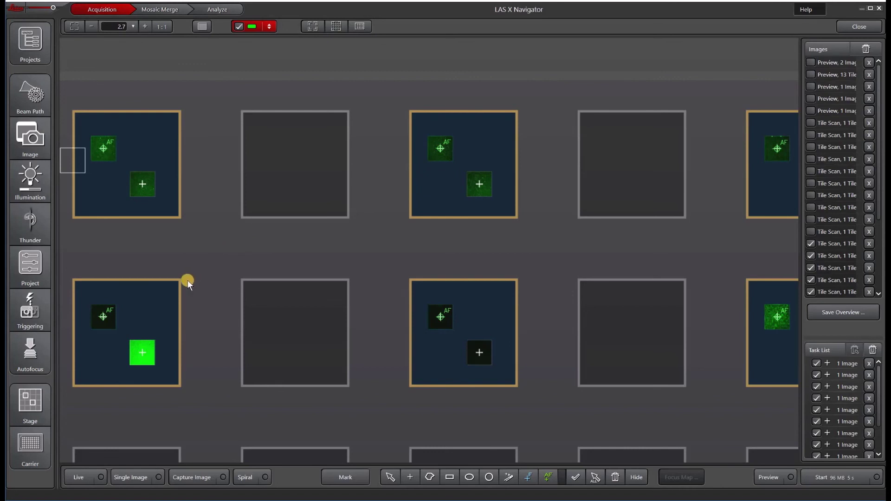
left_click(31, 413)
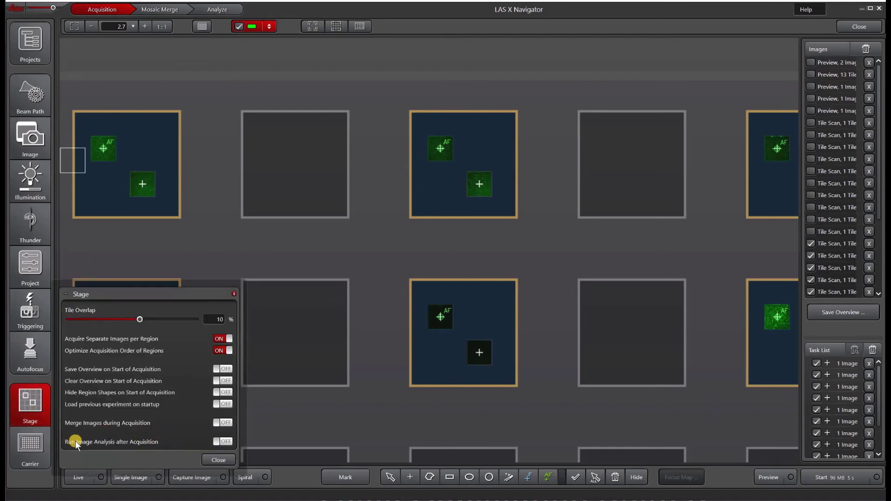
left_click(215, 440)
left_click(199, 440)
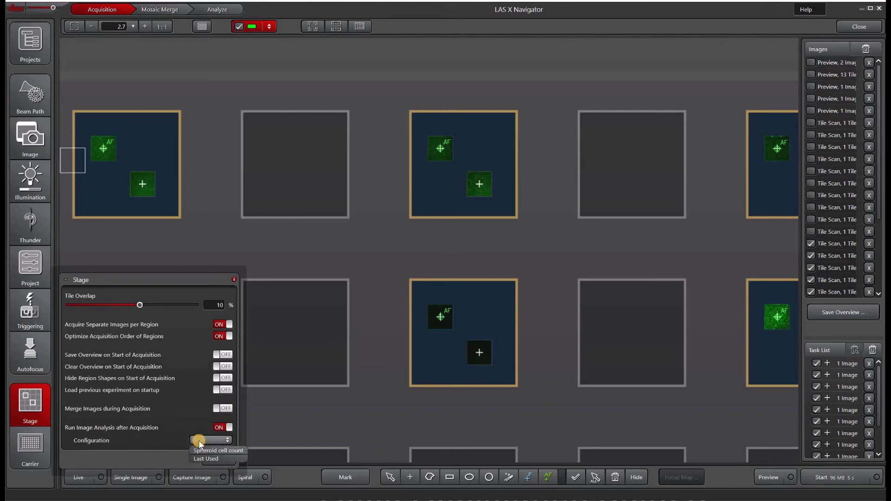
left_click(148, 432)
Switch to the Analyze stage.
left_click(226, 10)
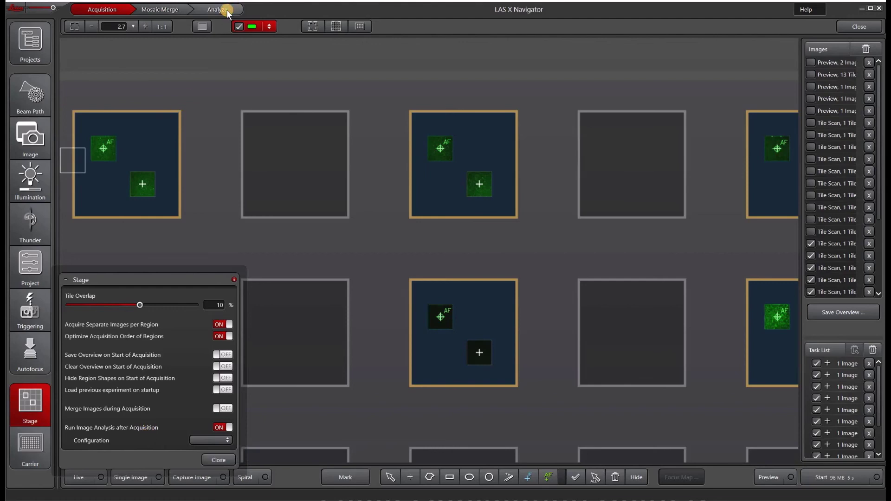